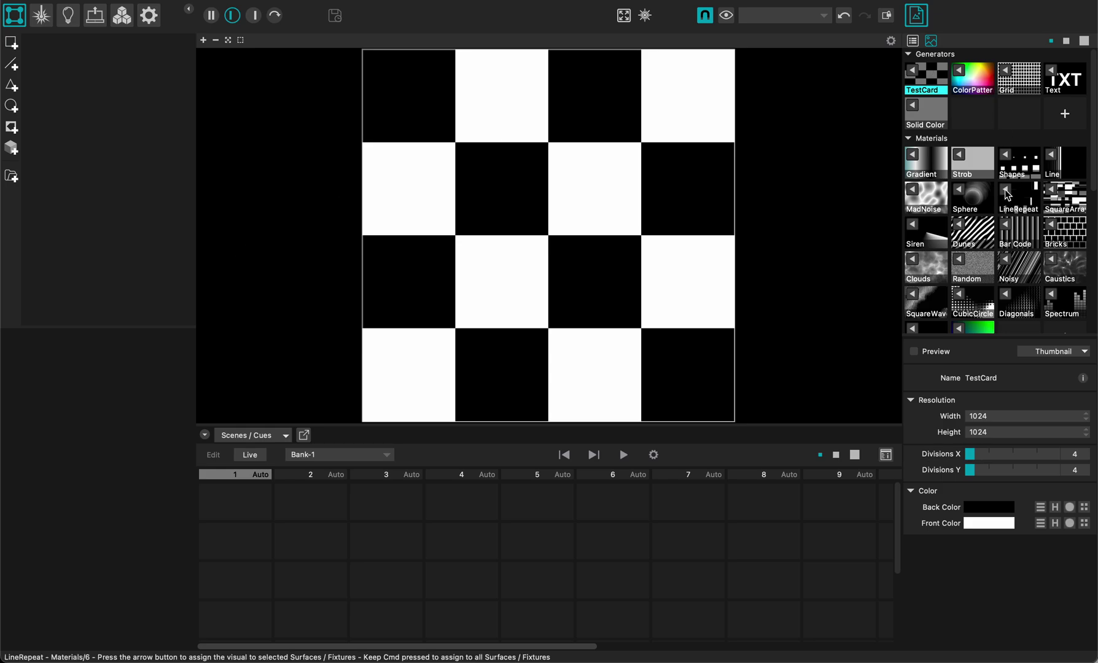
- Scroll the Materials panel and open the new-material template library
scroll(1007, 194, "down", 3)
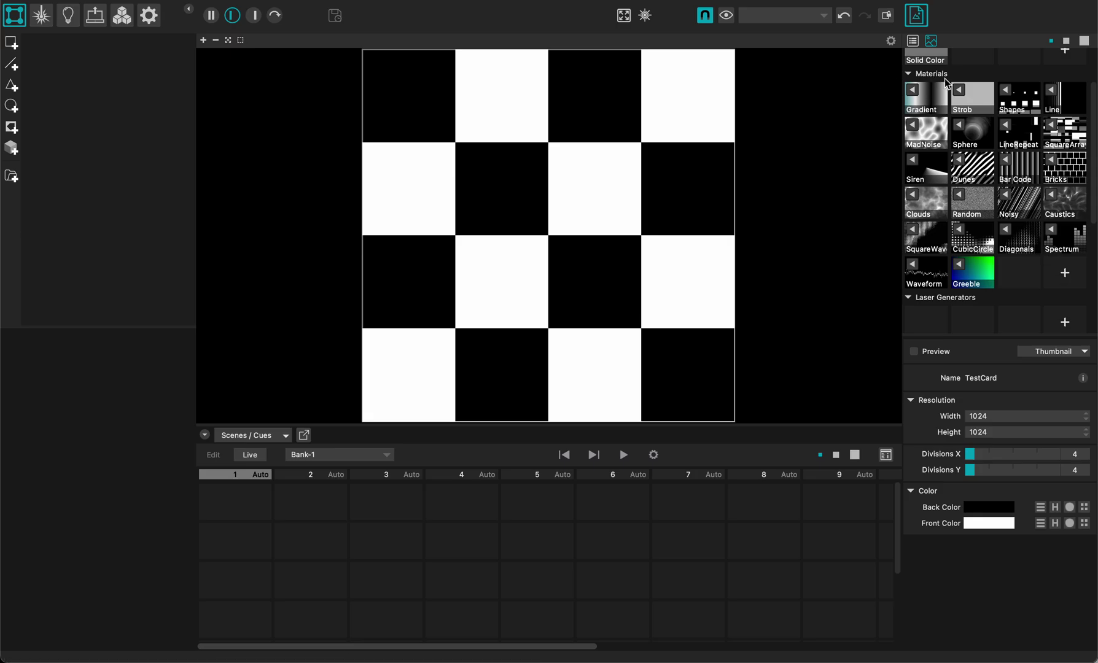
left_click(1063, 272)
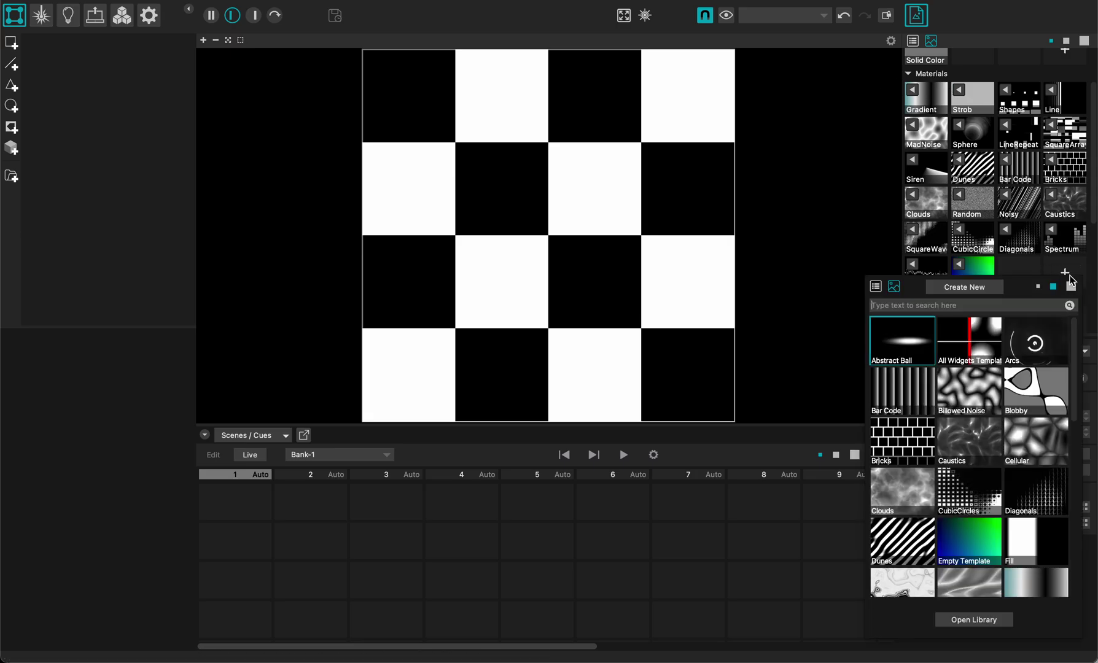
- Create a new MadAI material named AI_city
left_click(963, 288)
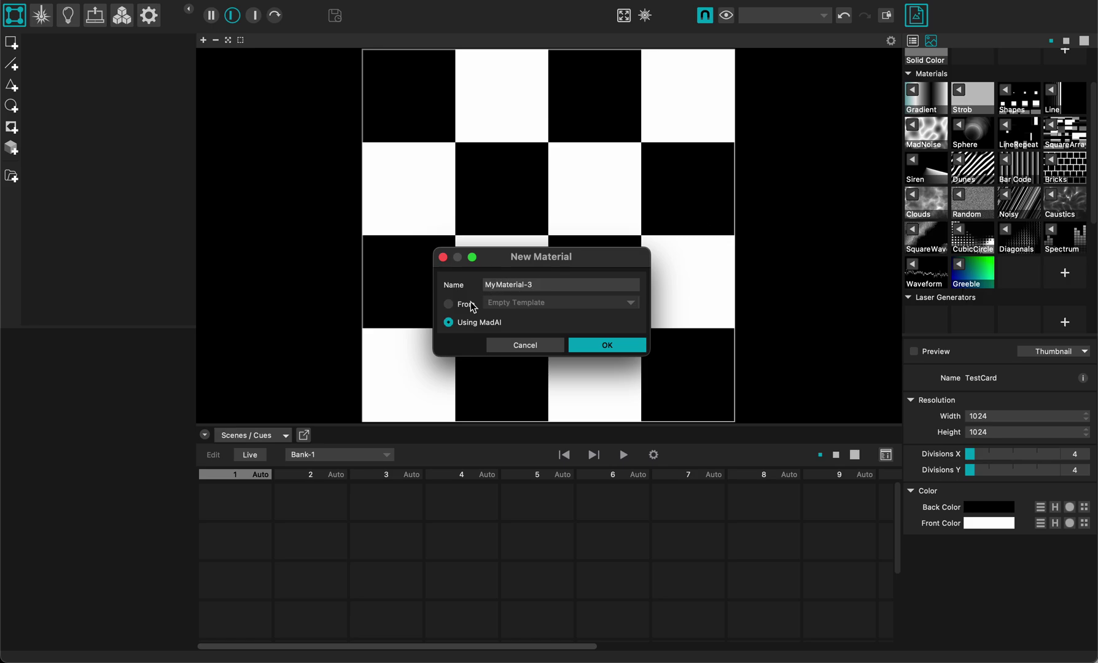
triple_click(529, 283)
type("AI_cirt")
key("BackSpace")
type("ty")
left_click(605, 347)
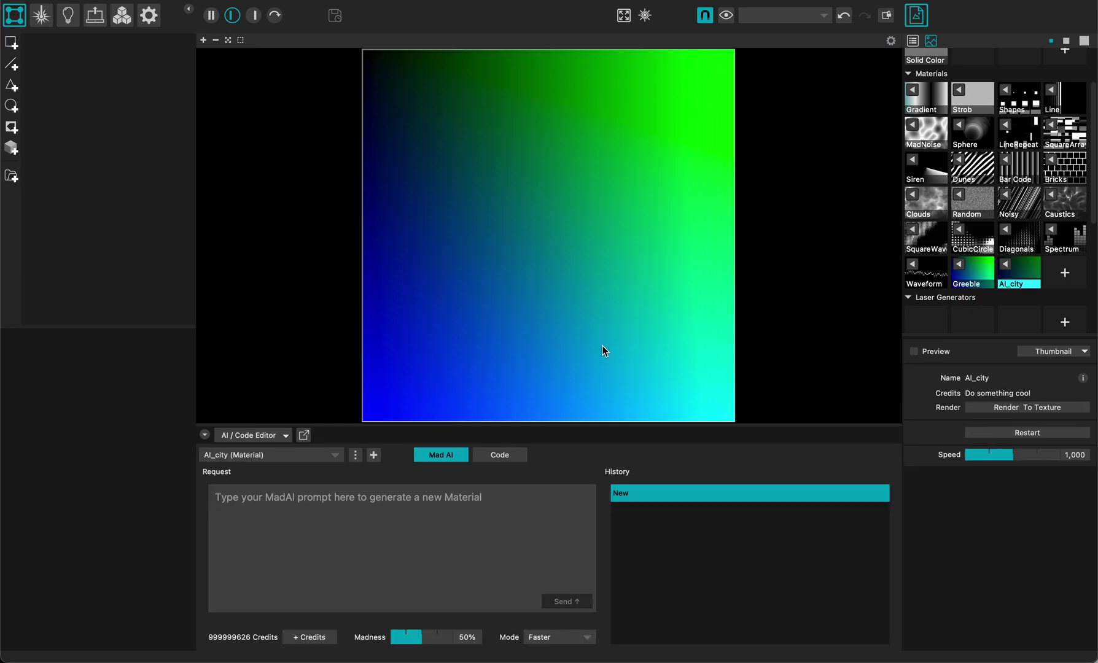
- Set the MadAI mode to Higher quality and Madness to 100%
left_click(548, 644)
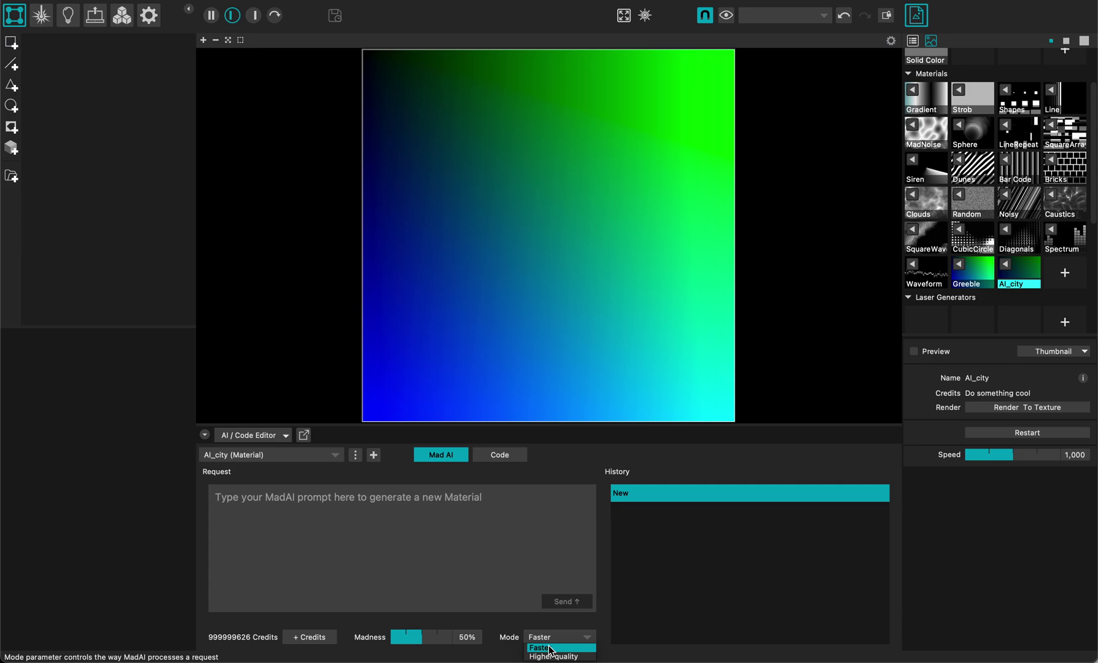
left_click(550, 657)
left_click_drag(449, 628, 502, 632)
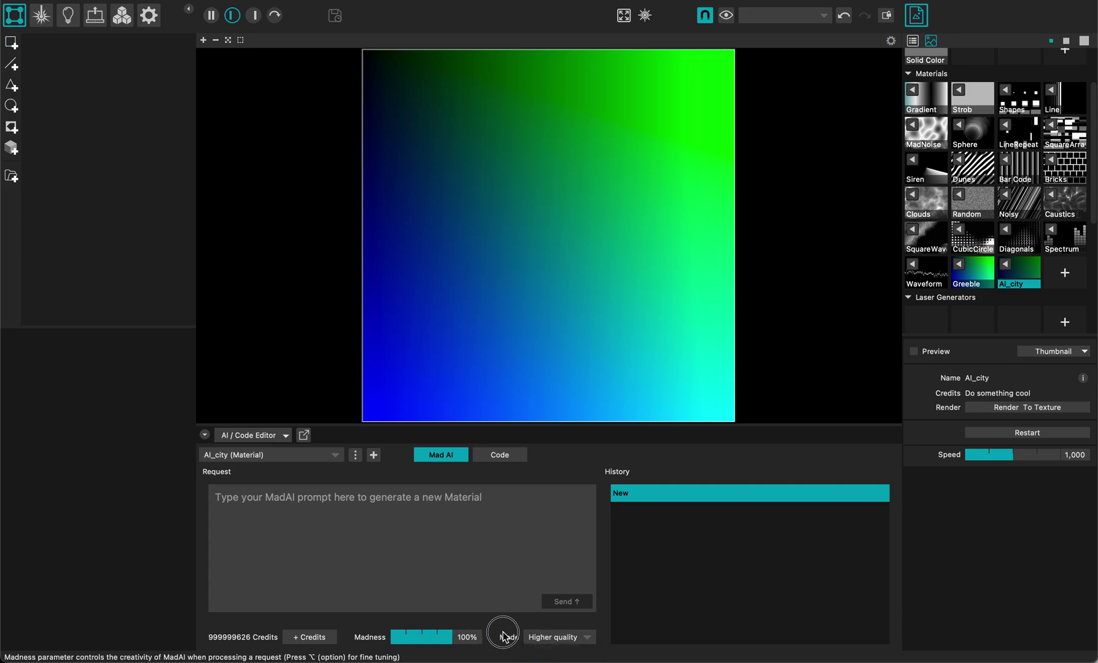
- Write the MadAI request 'create a plane in raymarching with lighting'
left_click(344, 507)
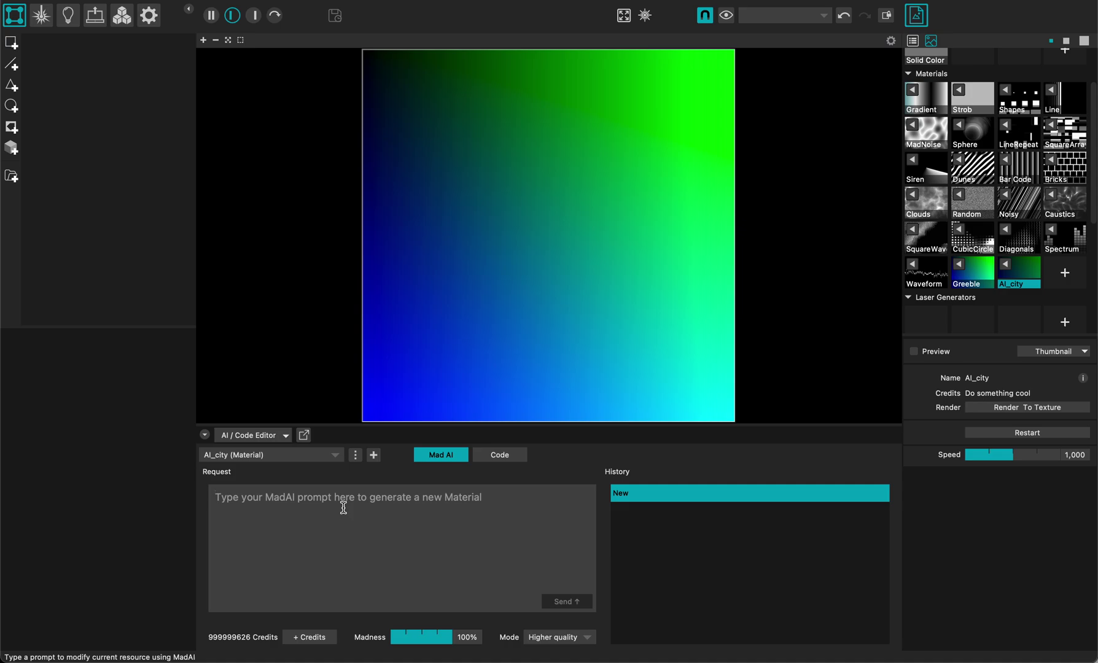
type("creaste")
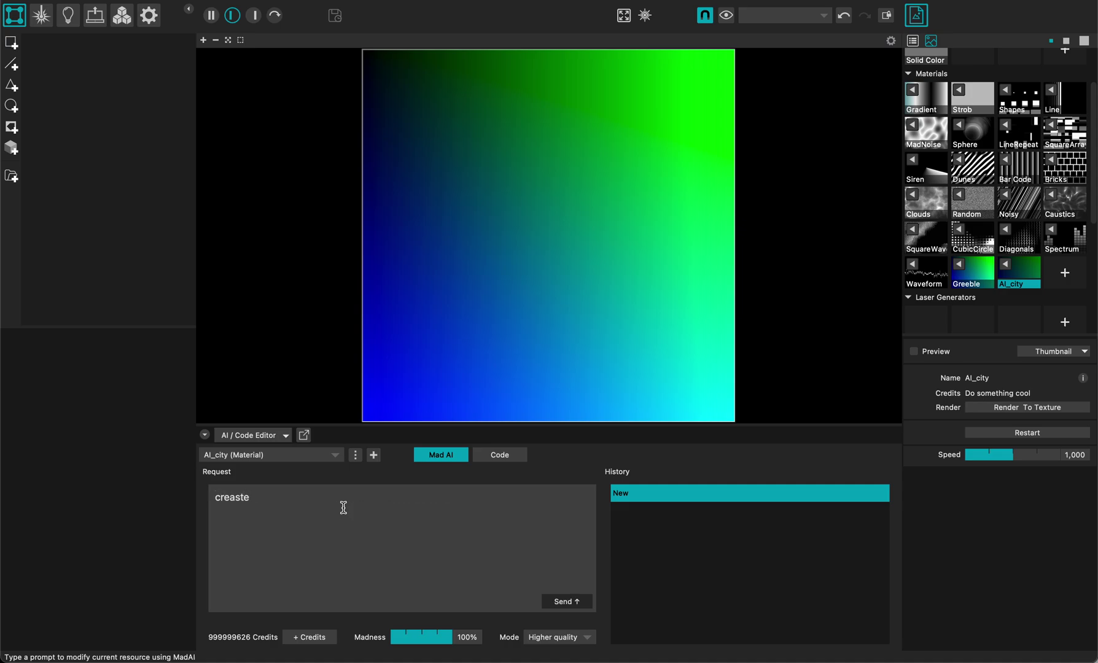
key("BackSpace")
key("BackSpace")
key("BackSpace")
key("BackSpace")
type("te a plane in")
type("raymarching")
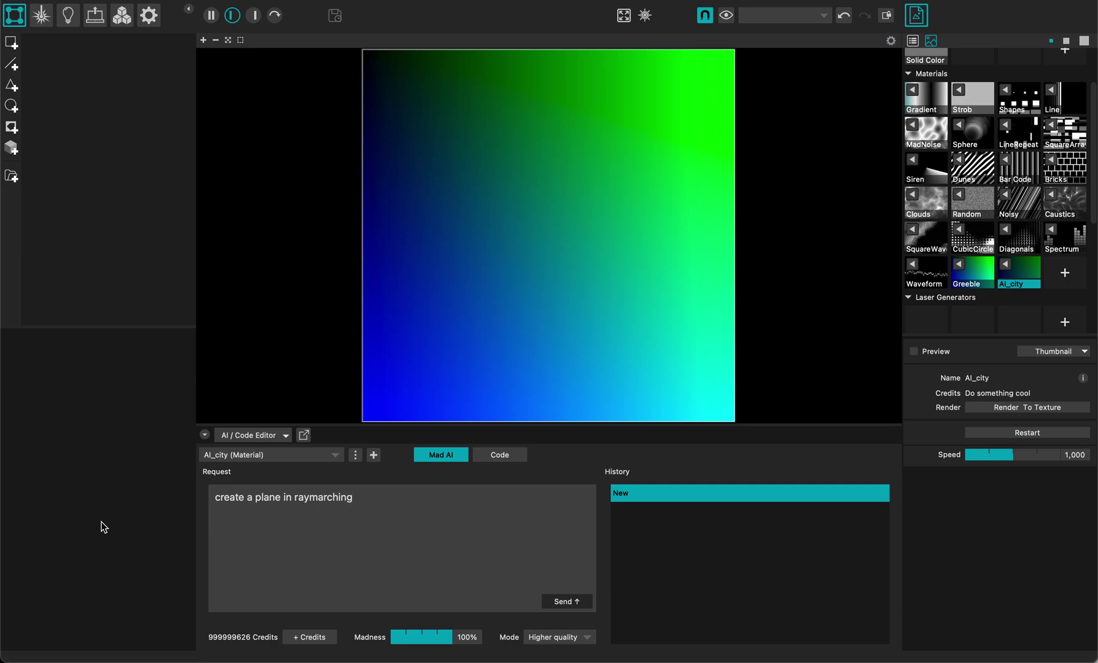
type("with lighting")
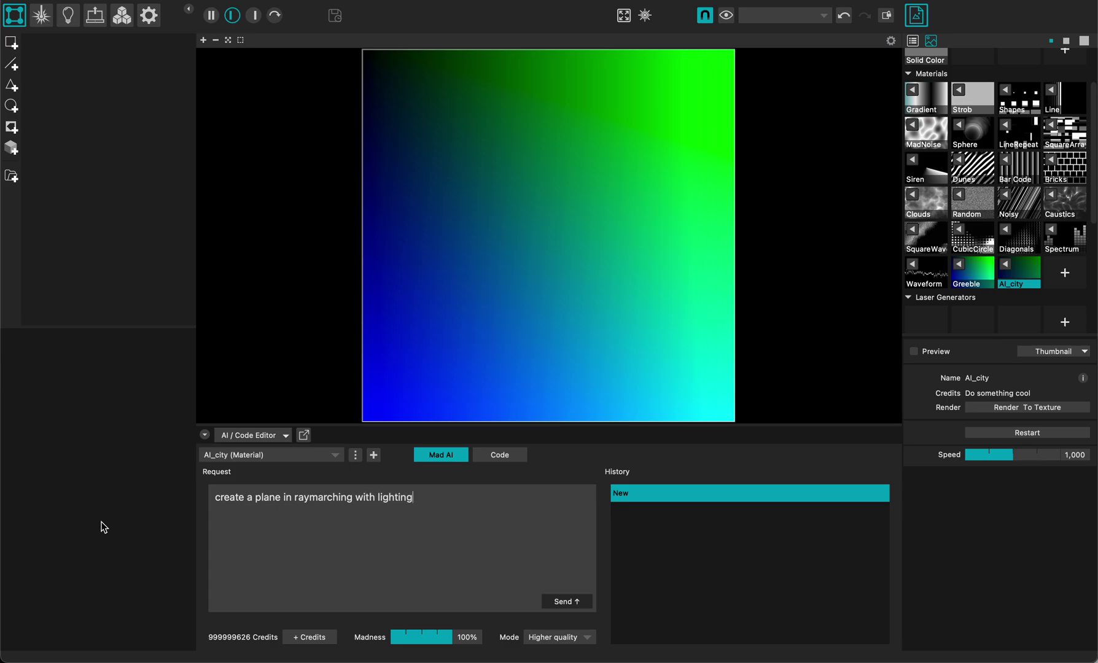
- Generate the lit raymarched plane, then adjust camera distance and set light Y to 3,145
left_click(561, 604)
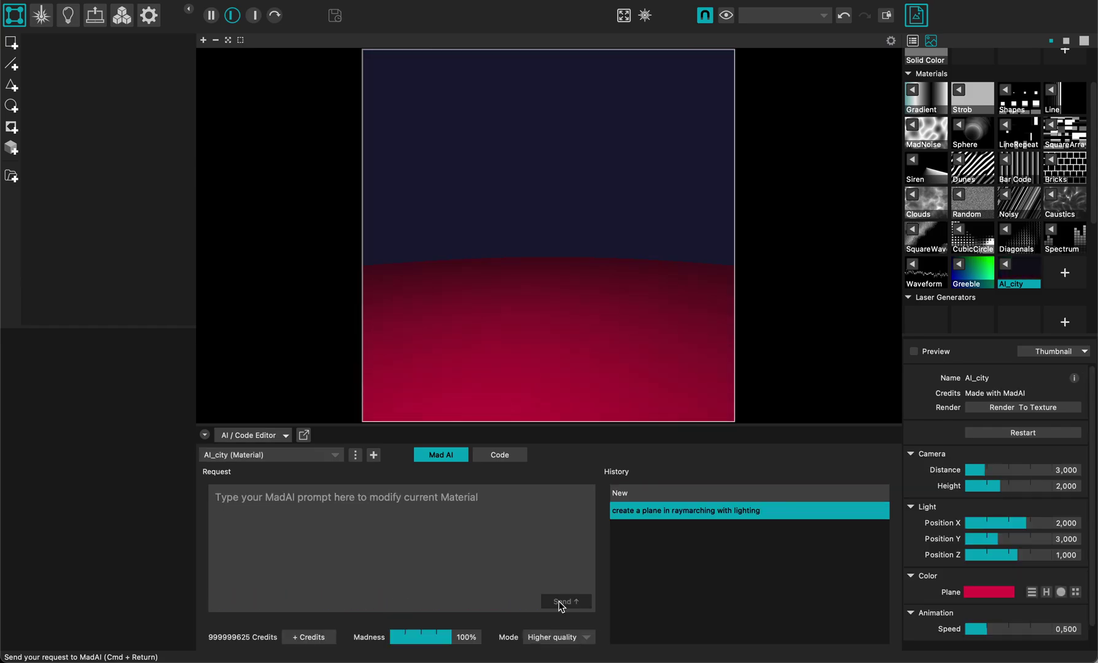
left_click_drag(989, 469, 1007, 486)
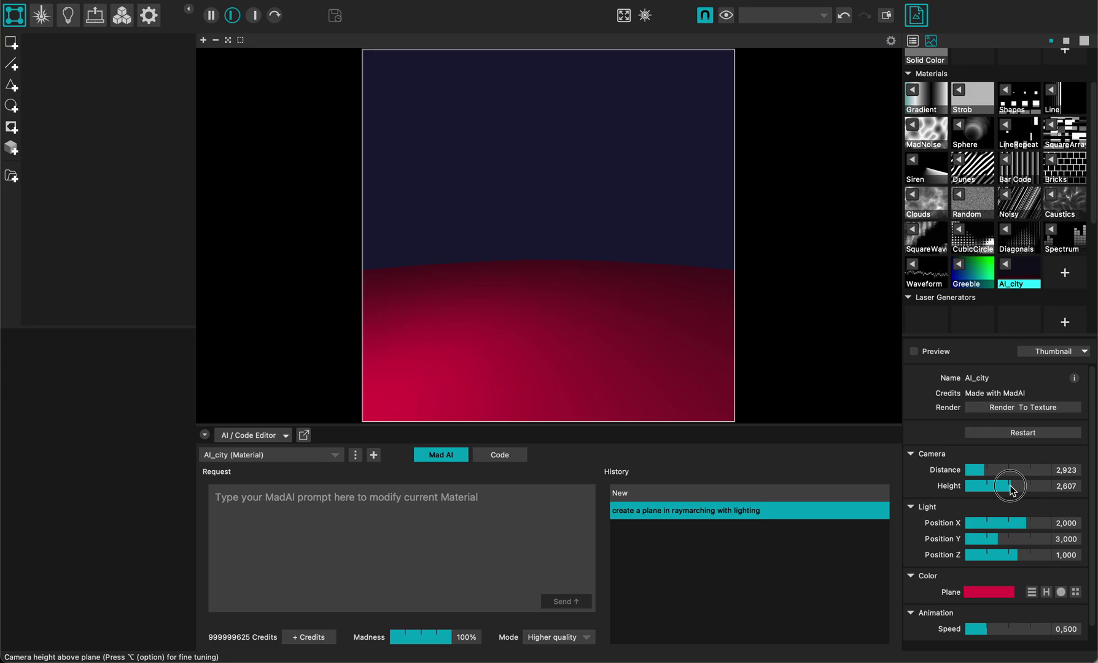
mouse_move(997, 540)
left_mouse_down()
mouse_move(1039, 538)
mouse_move(989, 539)
mouse_move(999, 540)
left_mouse_up()
- Make the plane grey instead of red and stop the animation with Speed 0
scroll(917, 575, "down", 1)
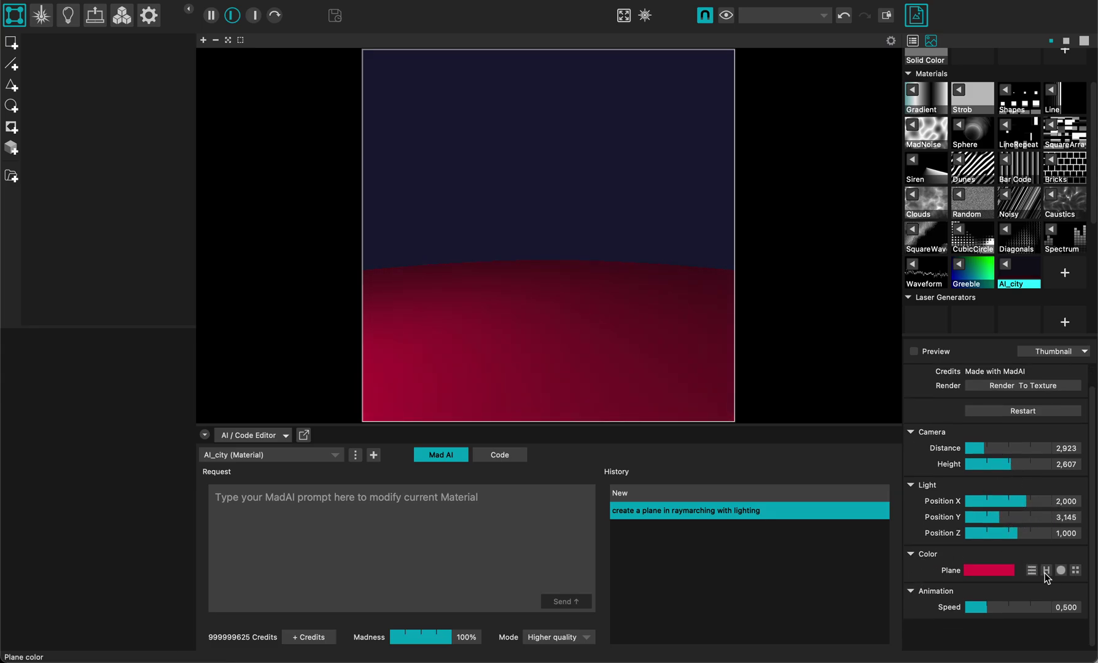
left_click(1061, 570)
left_click_drag(983, 608, 973, 614)
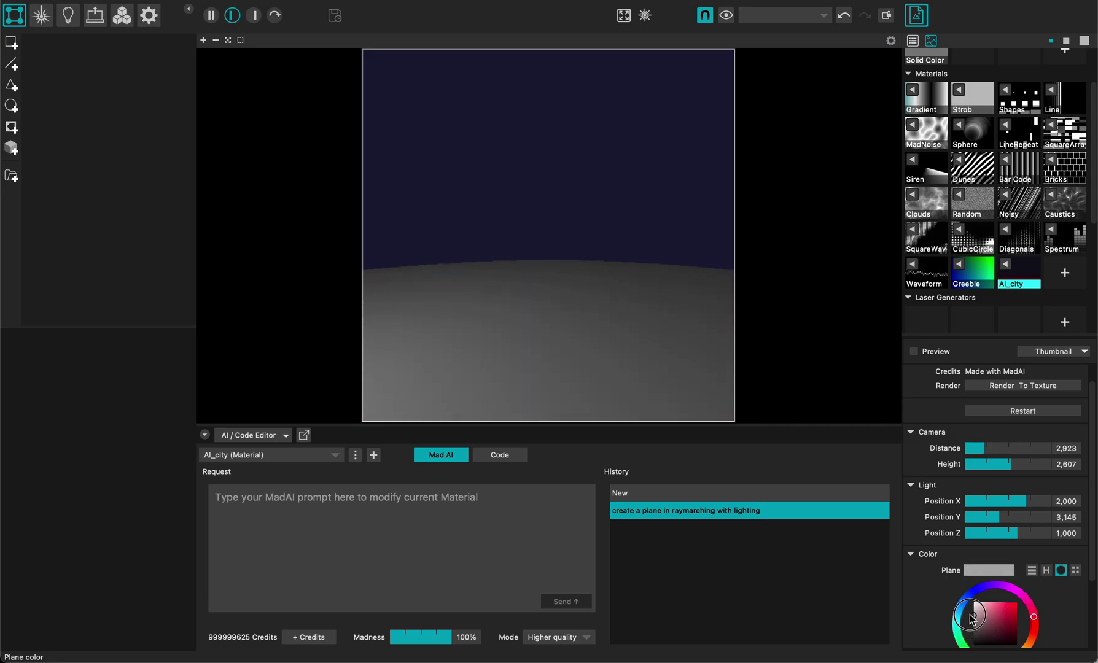
left_click(915, 553)
left_click_drag(963, 606, 941, 605)
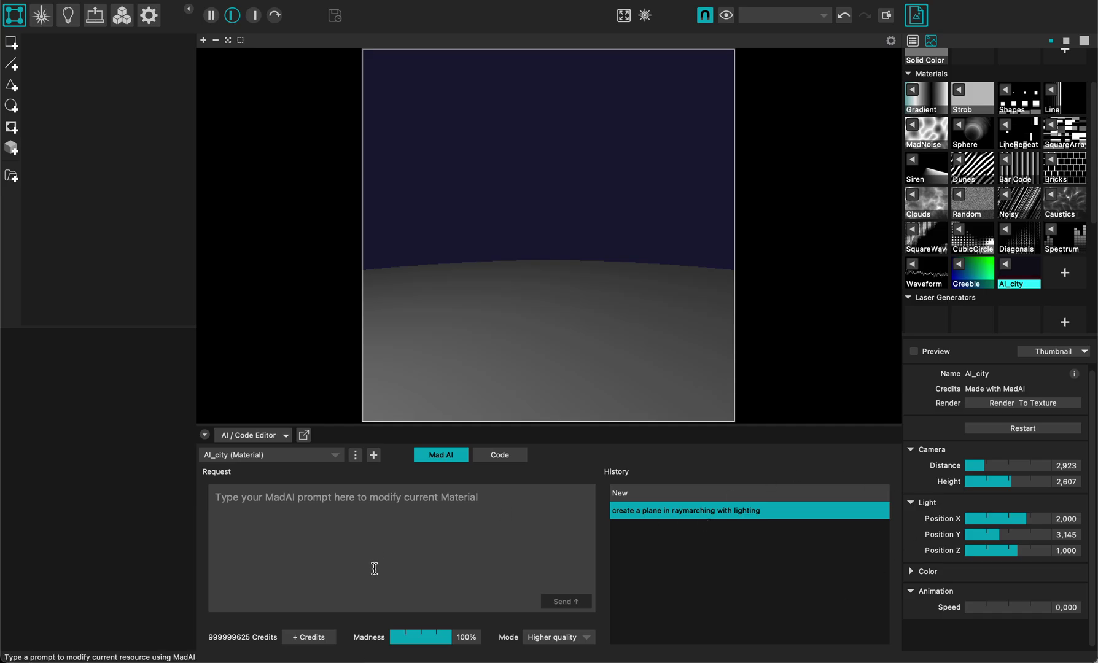
left_click(290, 526)
- Switch to the browser and search Shadertoy for 'greeble'
key("super+Tab")
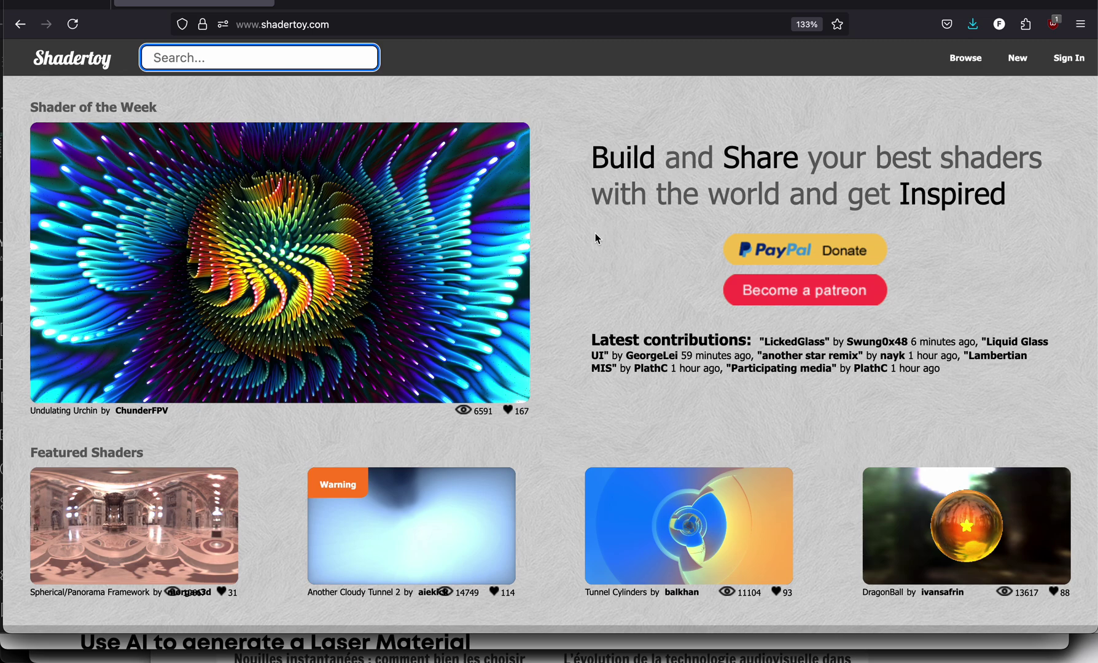
type("greeble")
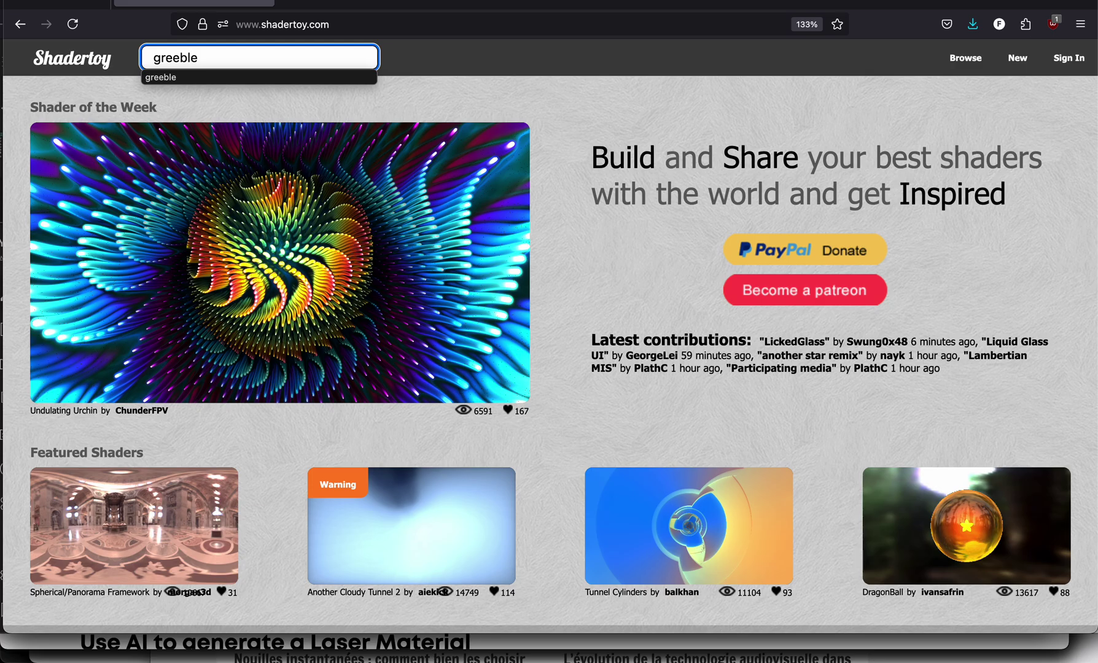
key("Return")
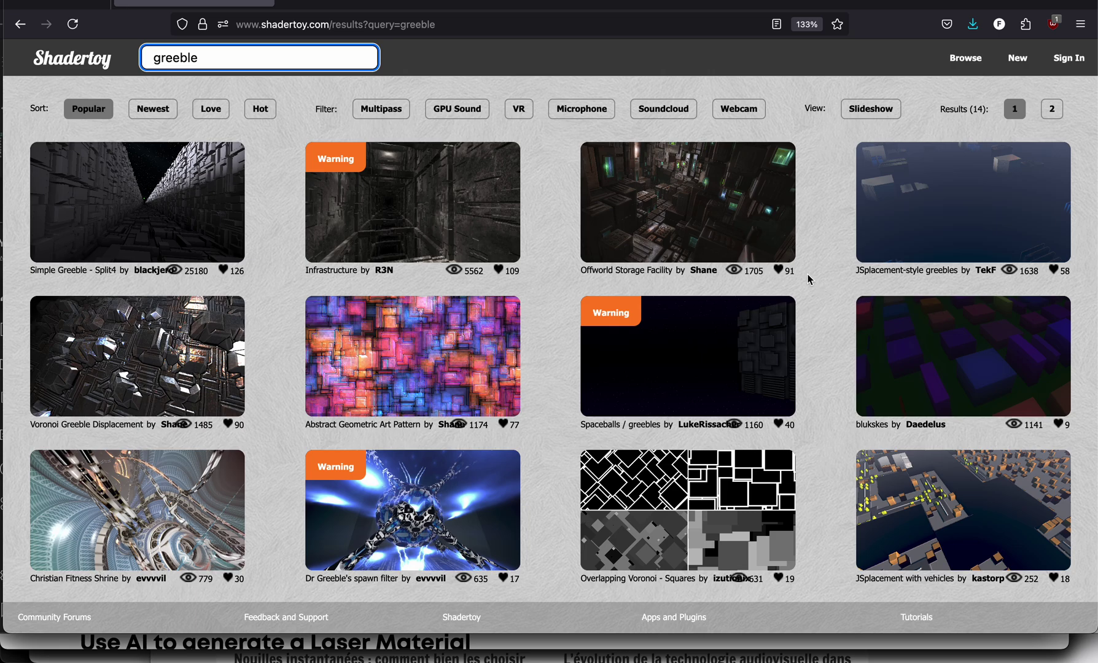
- Open the Infrastructure shader, select its greeble function code, and return to MadMapper
mouse_move(939, 247)
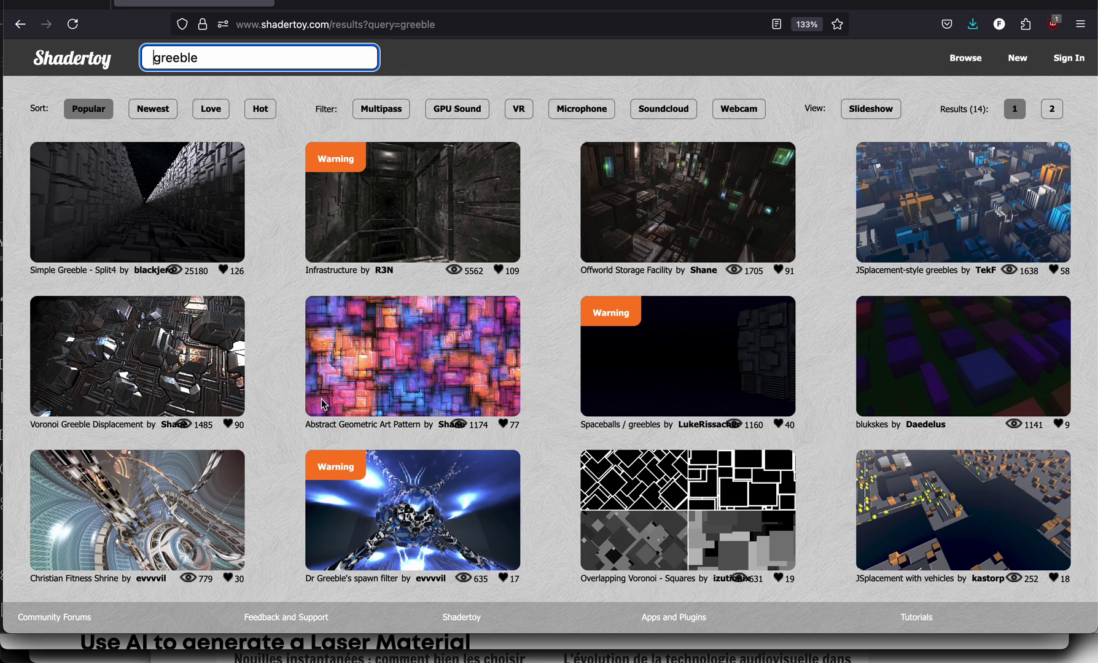
left_click(413, 199)
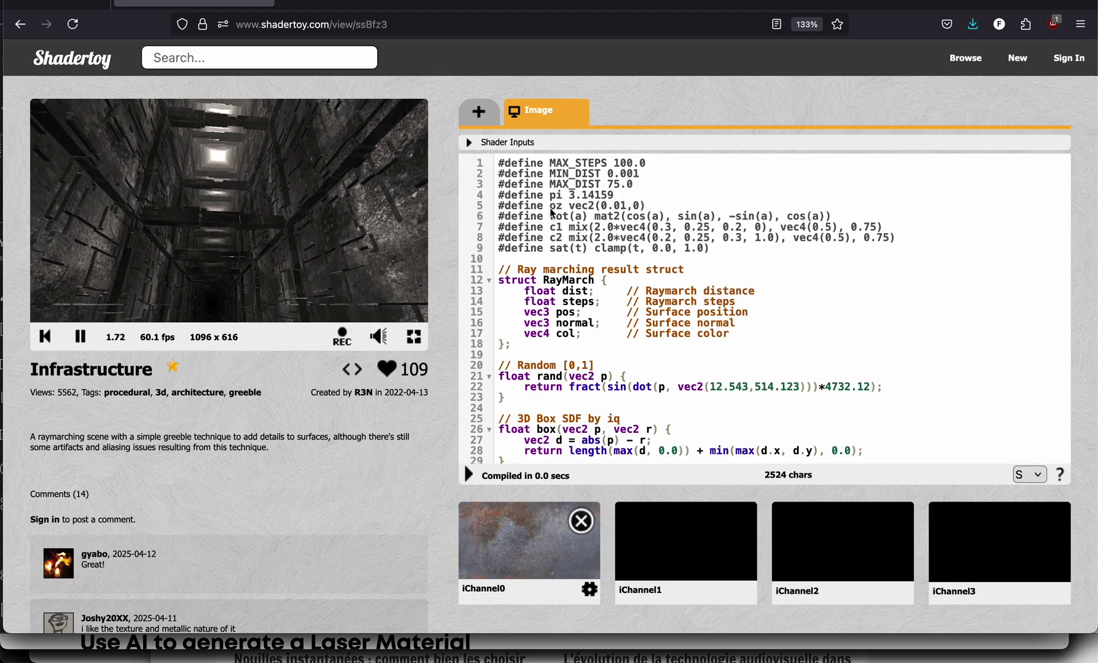
scroll(546, 190, "down", 3)
scroll(551, 213, "down", 5)
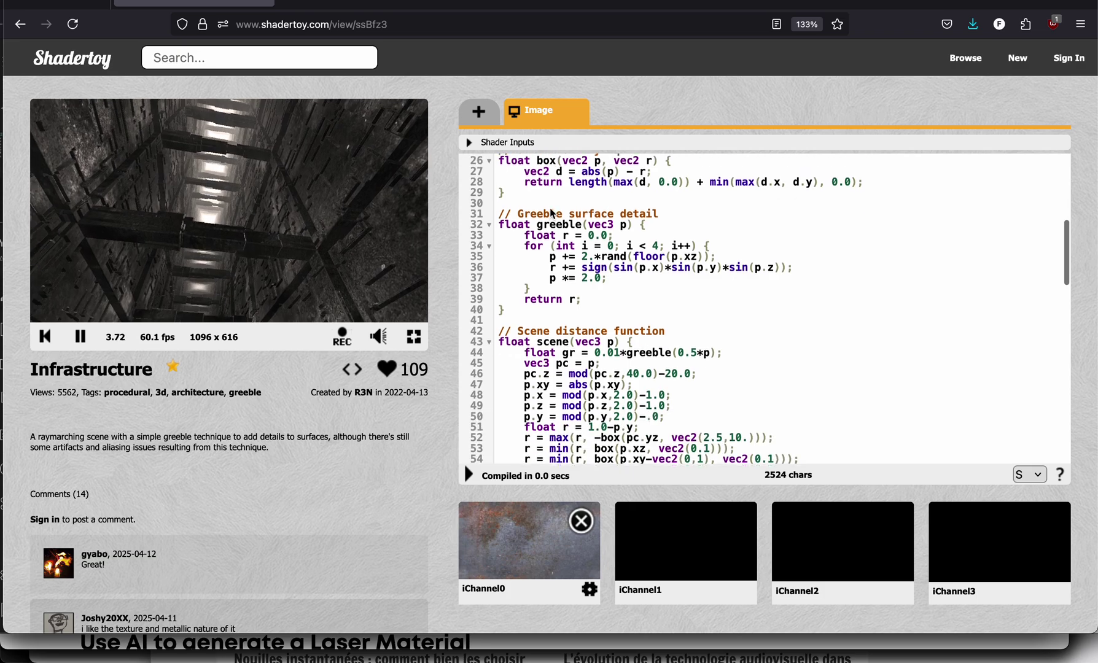
scroll(546, 209, "up", 5)
scroll(546, 208, "down", 15)
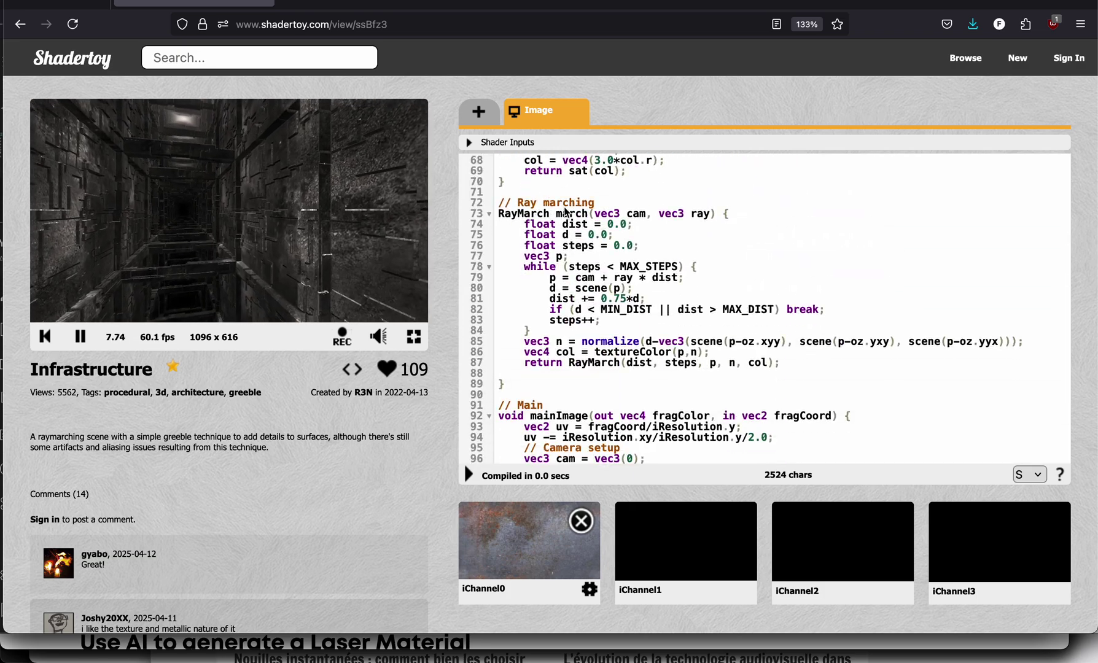
scroll(565, 212, "up", 3)
scroll(565, 212, "up", 2)
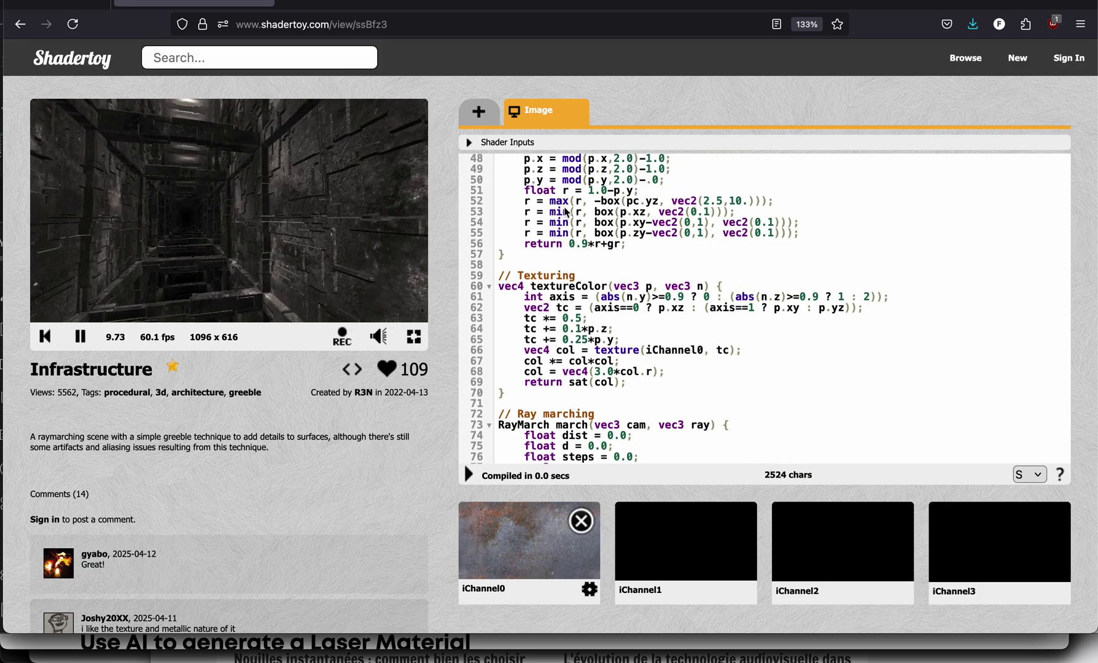
scroll(565, 213, "up", 3)
scroll(564, 208, "up", 3)
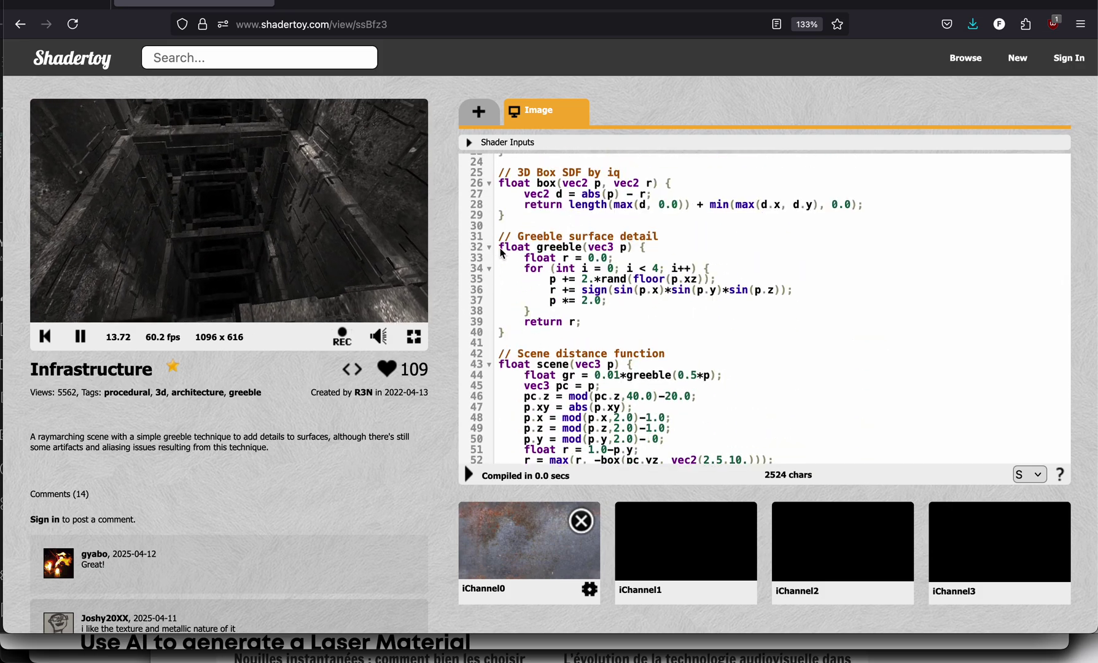
left_click_drag(505, 334, 471, 248)
key("super+c")
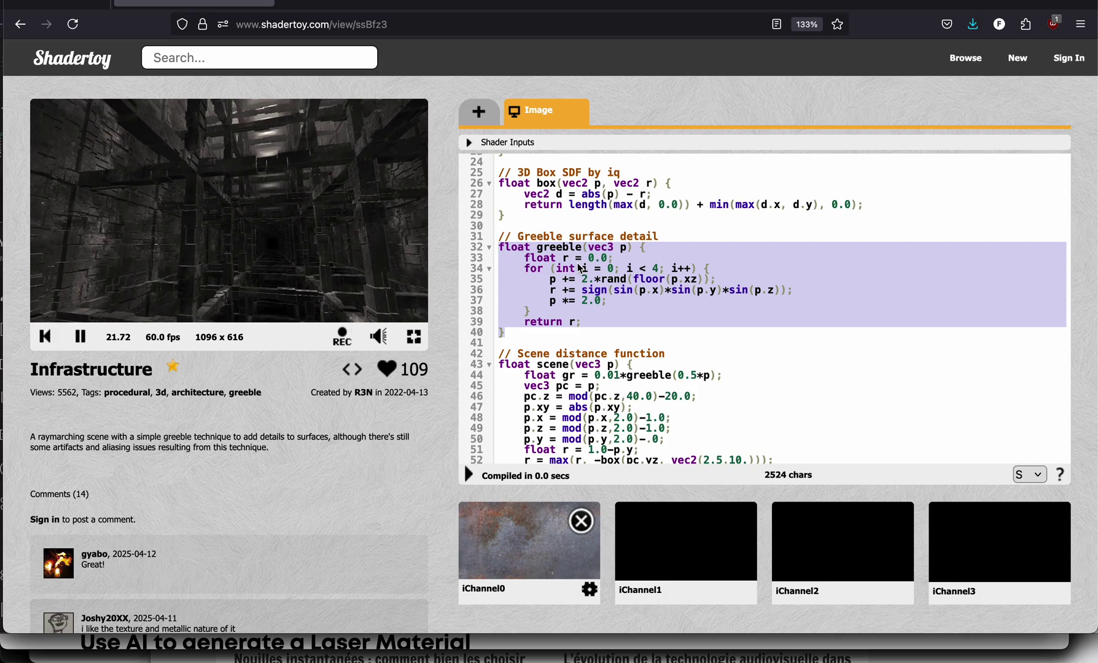
key("super+Tab")
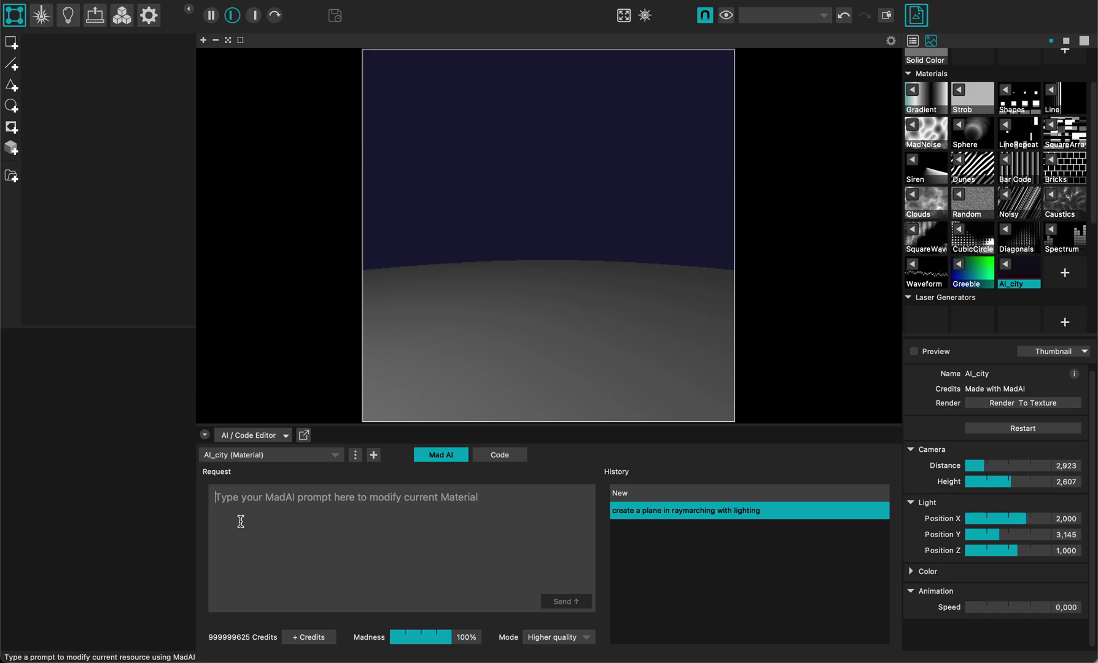
- Send MadAI 'add some details using a function similar to this one:' with the pasted greeble code
type("use a")
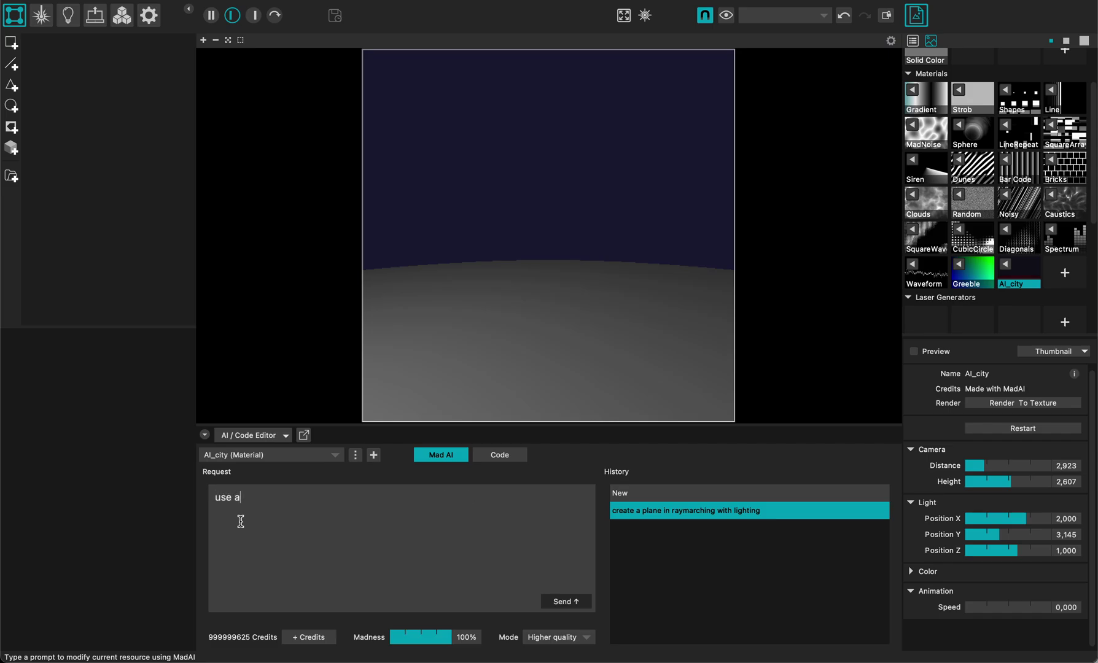
key("BackSpace")
key("BackSpace")
key("BackSpace")
key("BackSpace")
key("BackSpace")
type("add some details using a func")
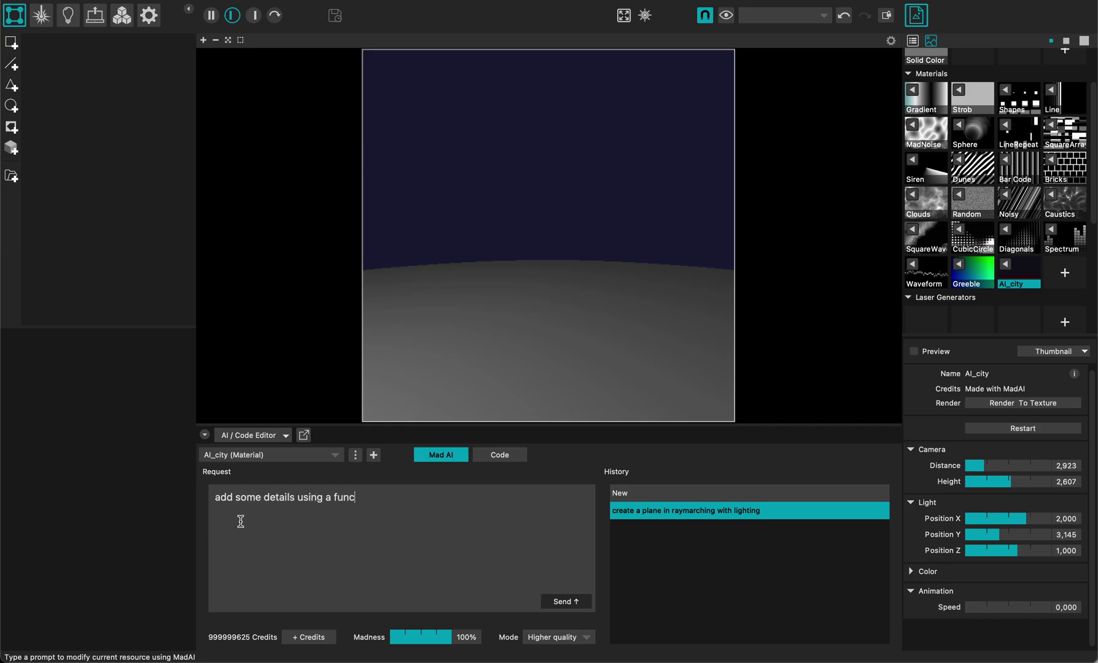
type("tion similar toi this one:")
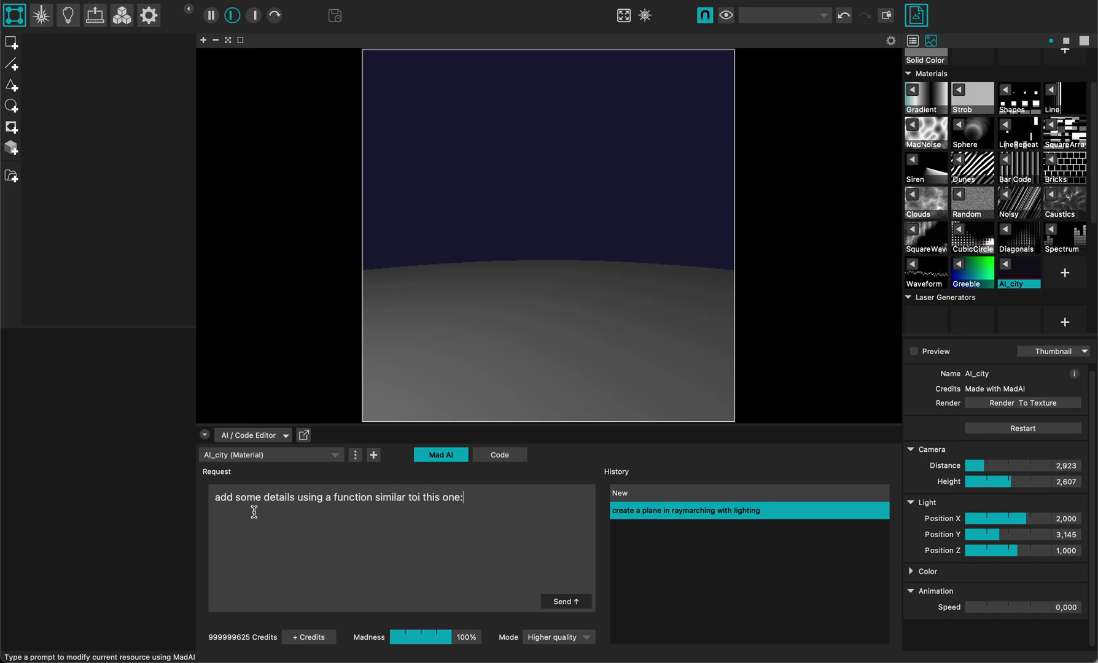
left_click(422, 498)
key("BackSpace")
key("super+v")
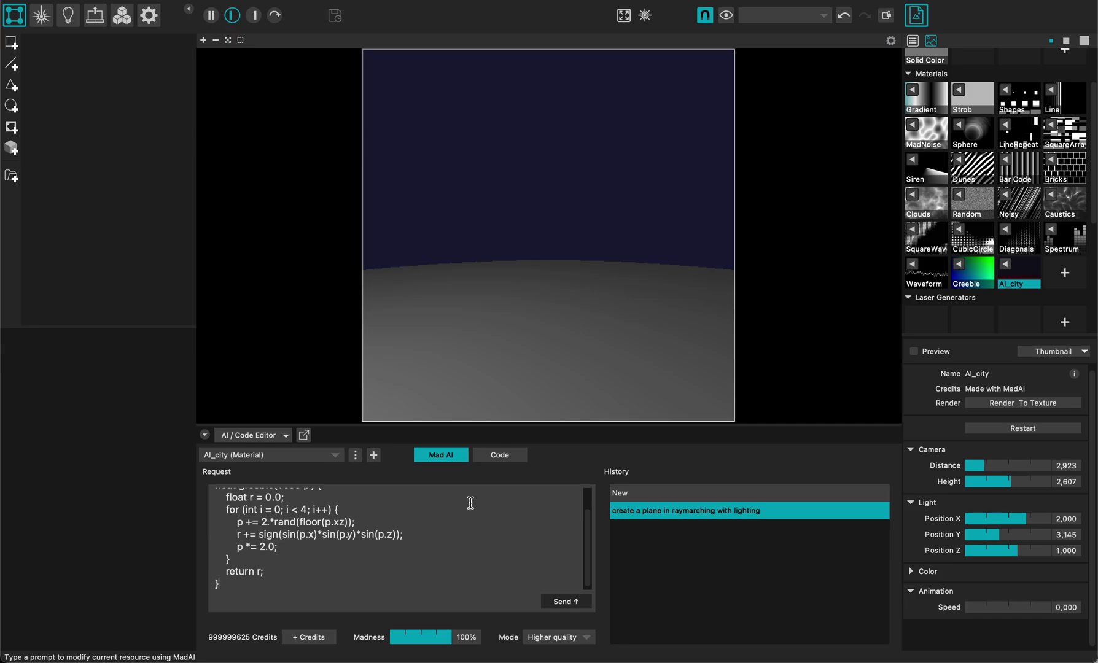
scroll(472, 534, "up", 2)
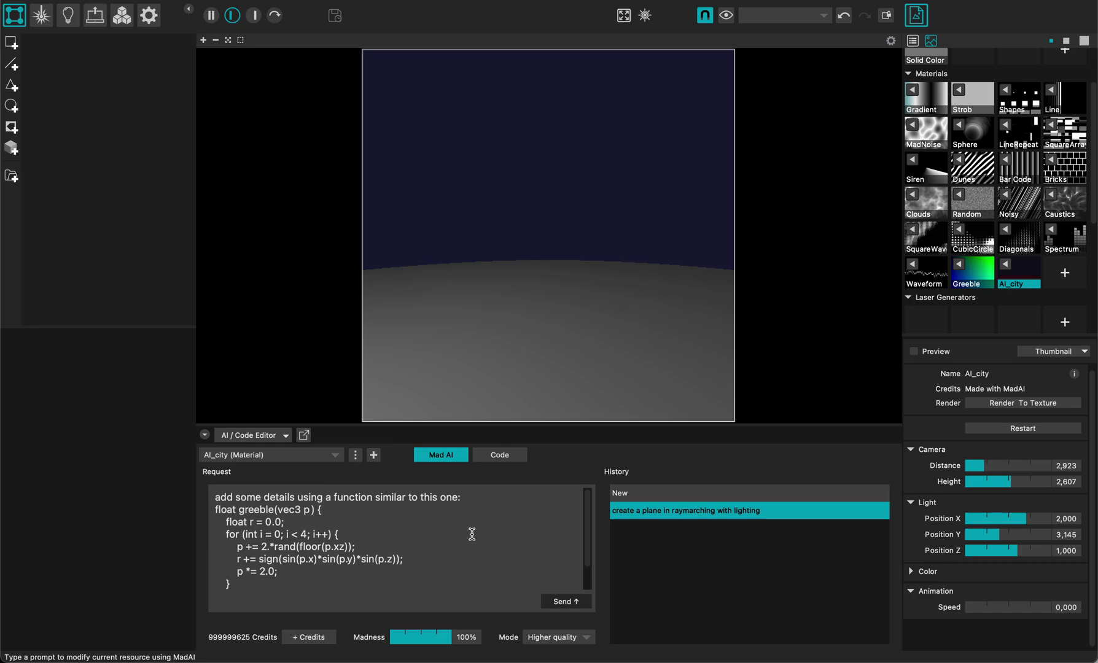
scroll(472, 533, "down", 2)
left_click(565, 602)
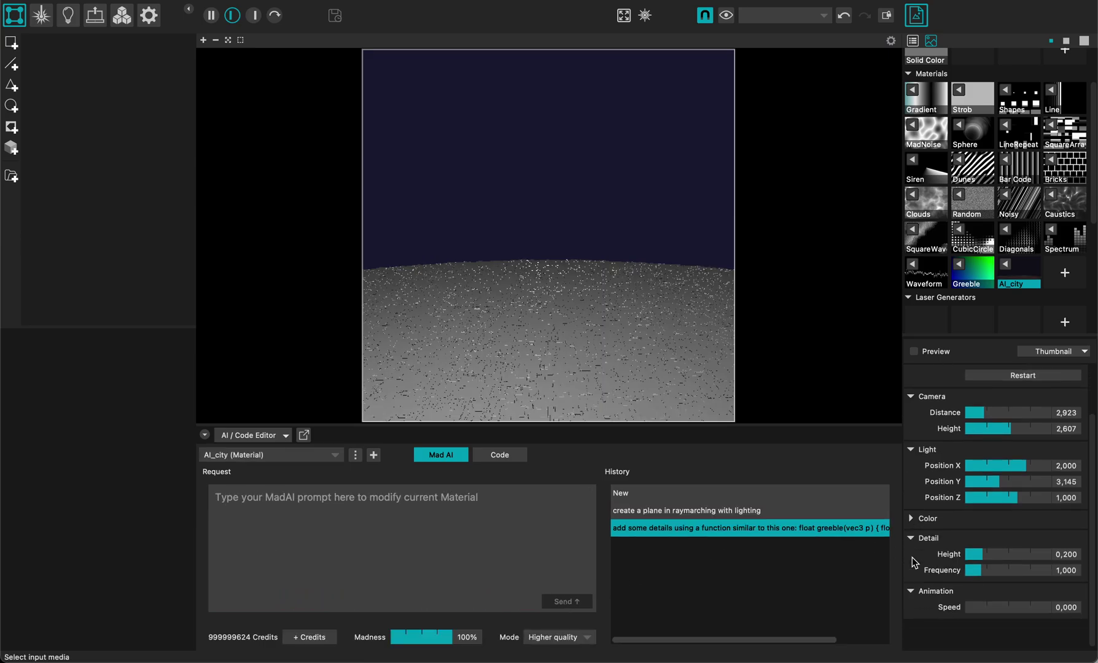
- Set Detail Height to 0,367 and send the request 'add camera angle parameters'
mouse_move(980, 559)
left_mouse_down()
mouse_move(1034, 556)
mouse_move(971, 573)
left_mouse_up()
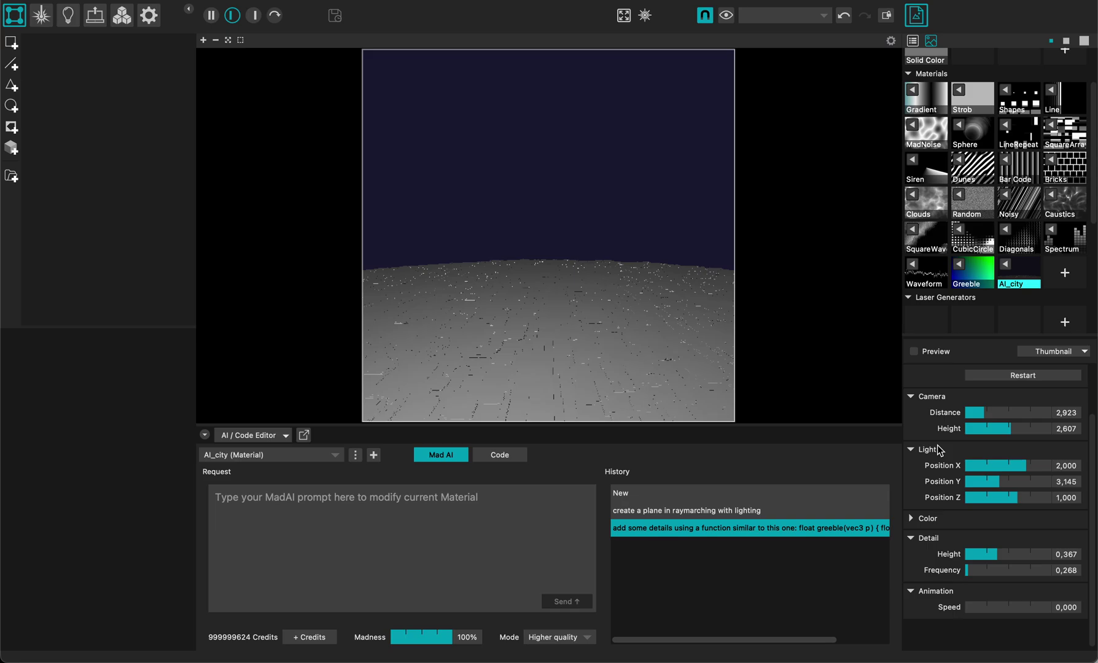
scroll(936, 428, "up", 2)
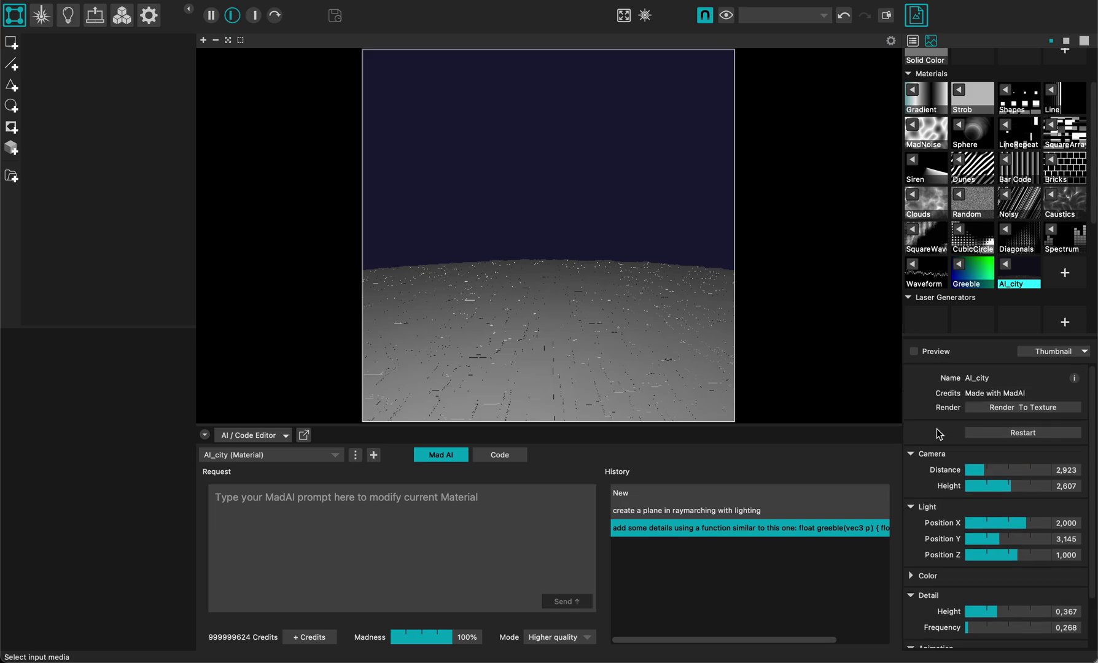
left_click(307, 513)
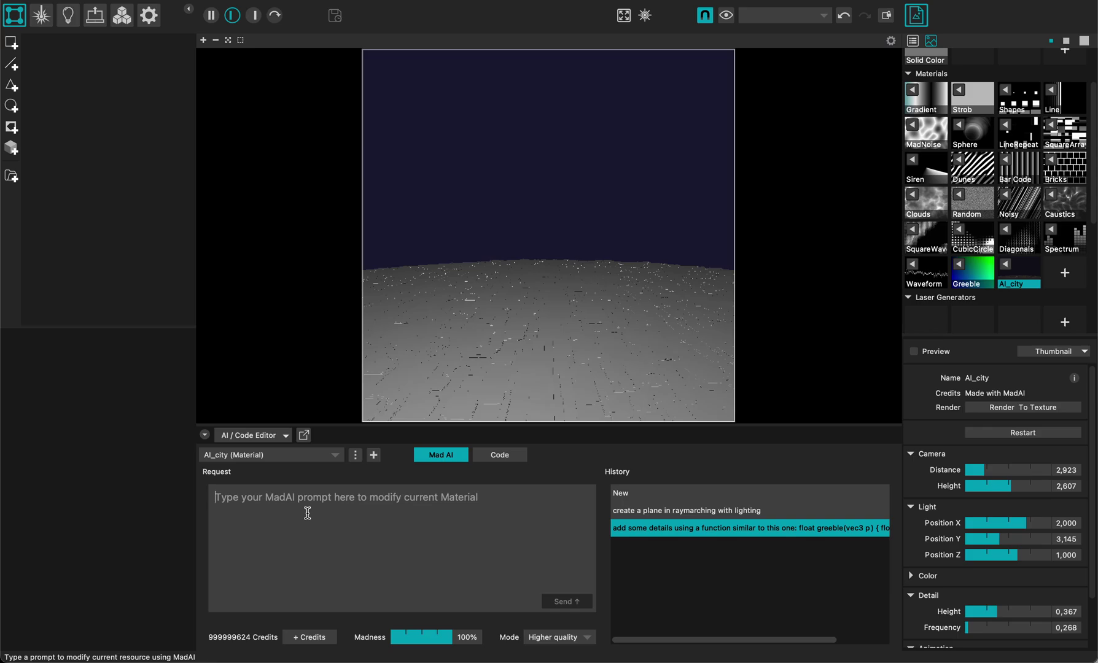
type("add camera angle parameters")
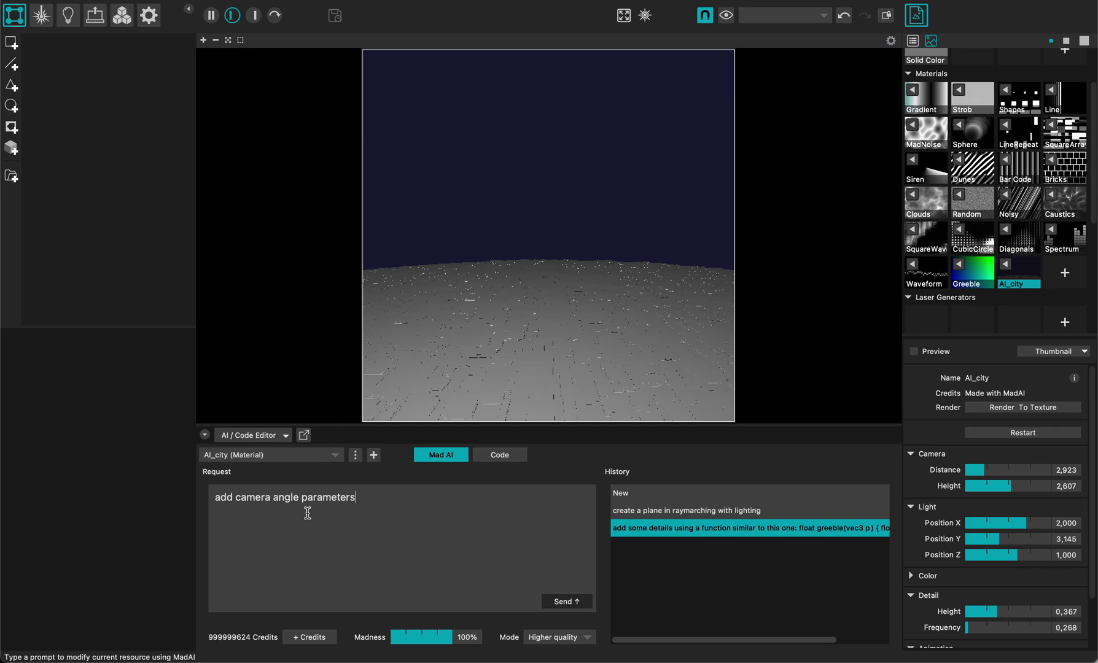
left_click(551, 600)
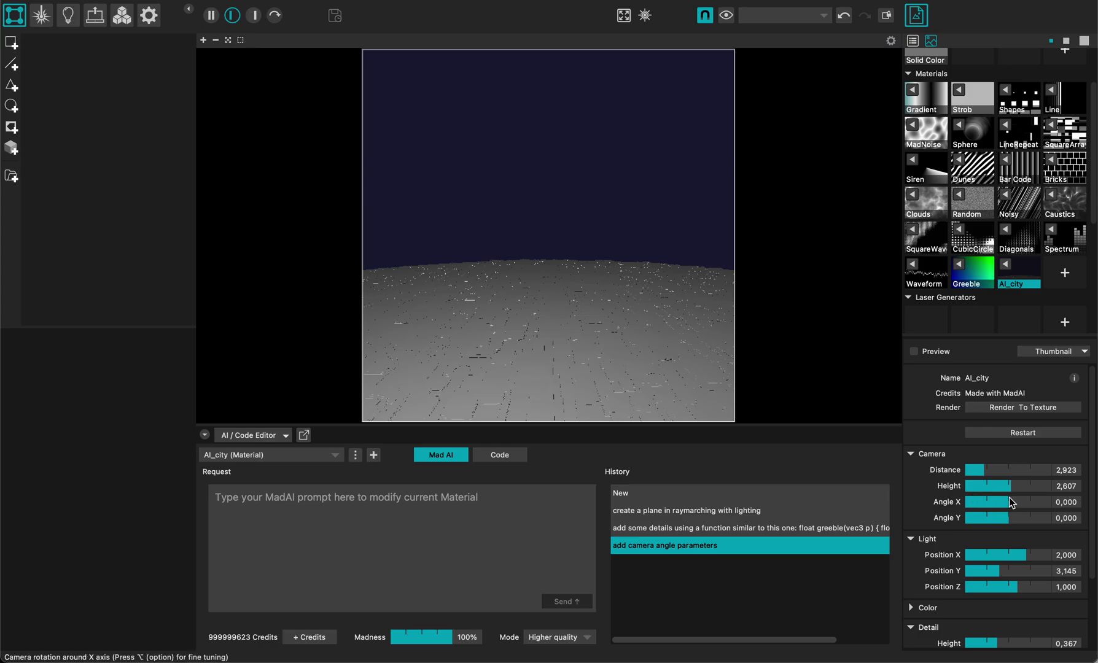
- Tilt the camera to Angle X 0,641, adjust its distance, and raise Detail Height to 1,000
left_click_drag(1009, 497, 1034, 501)
mouse_move(979, 471)
left_mouse_down()
mouse_move(1009, 473)
mouse_move(955, 479)
mouse_move(1006, 488)
mouse_move(977, 490)
left_mouse_up()
scroll(976, 571, "down", 3)
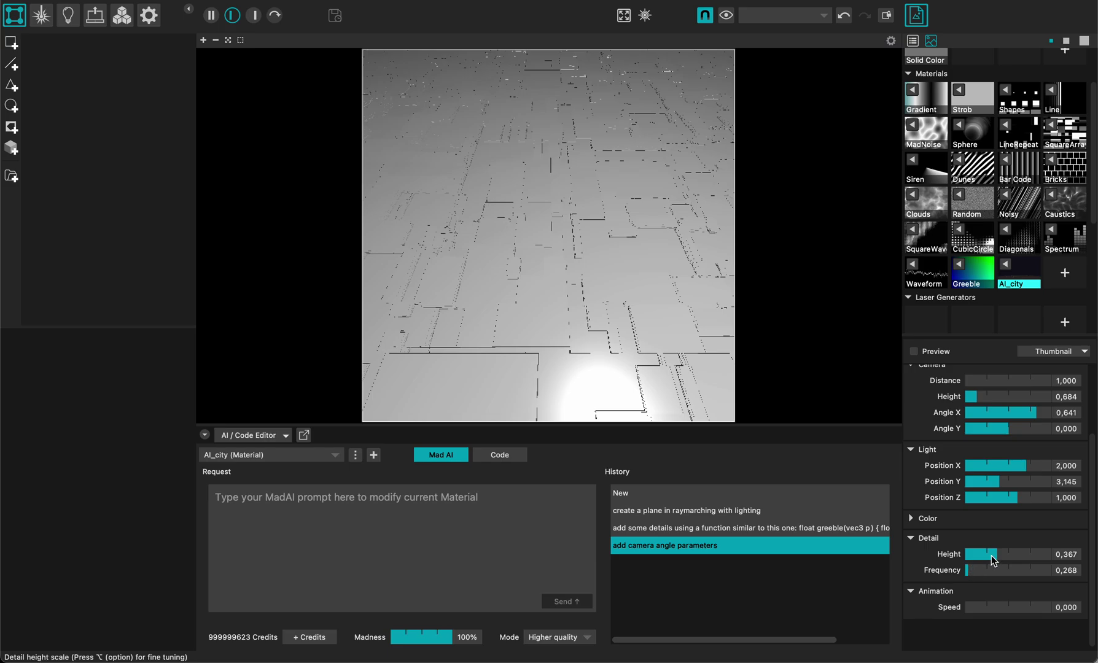
left_click_drag(983, 555, 1059, 555)
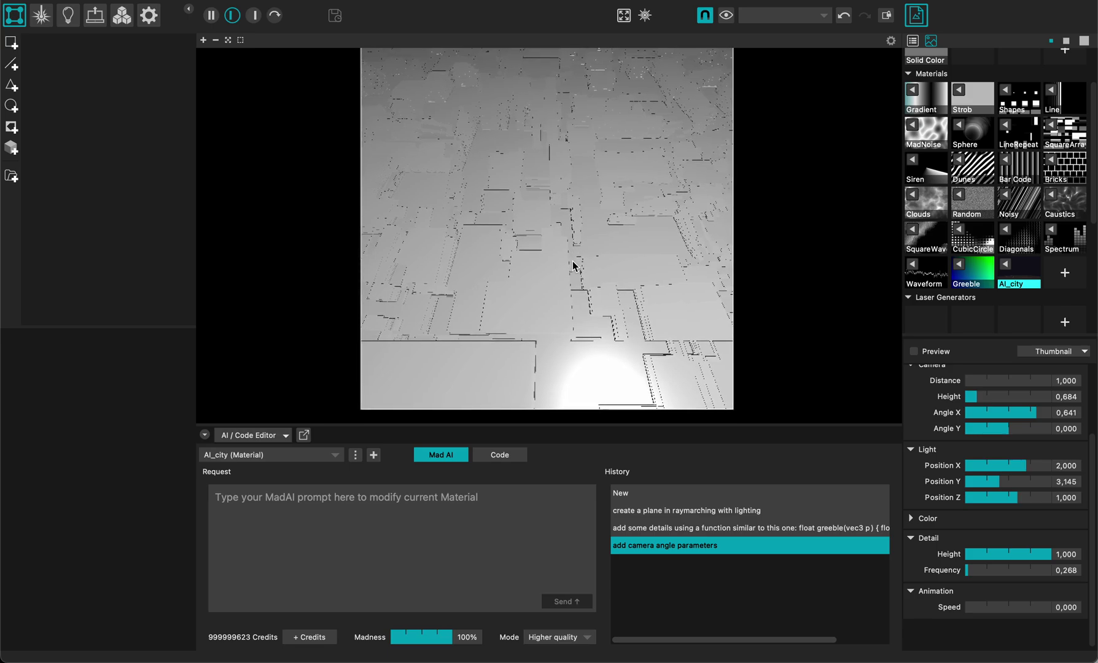
left_click(281, 509)
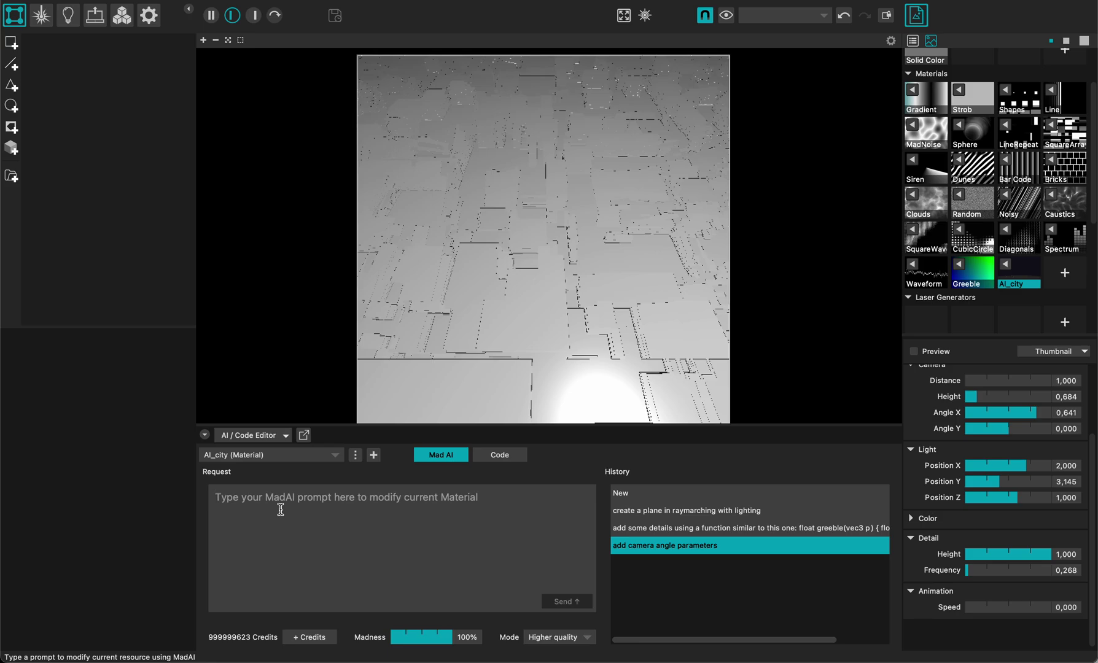
- Request 'add AO and fresnel and depth fog', then set AO strength, fresnel 5,000 and fog distance
type("add AO and fresnel and depth fog")
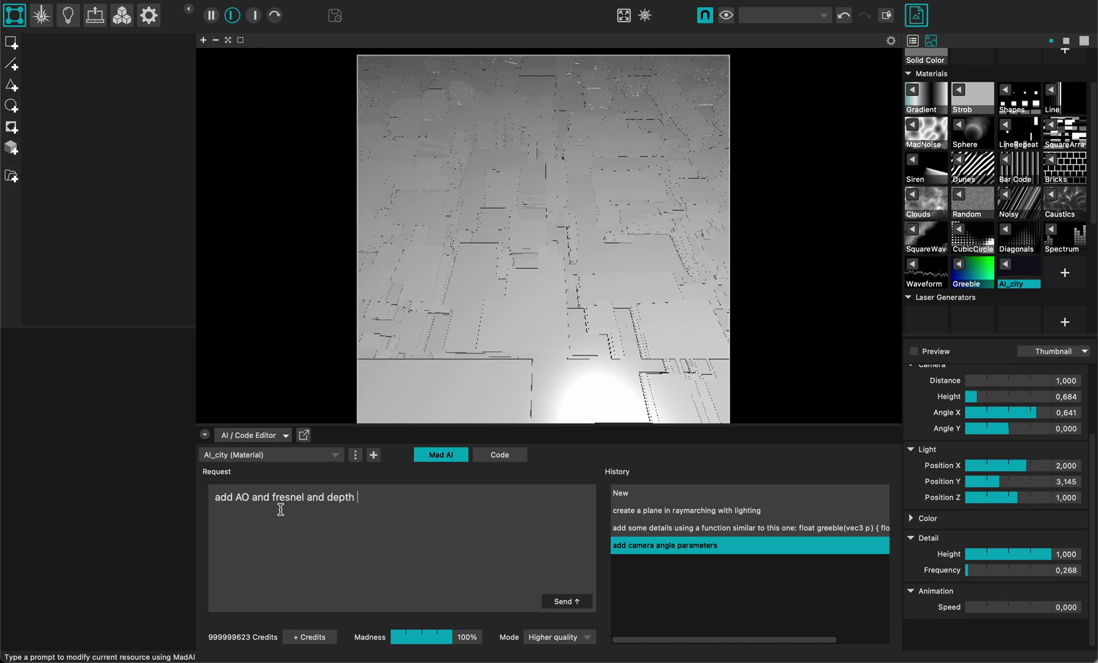
left_click(568, 603)
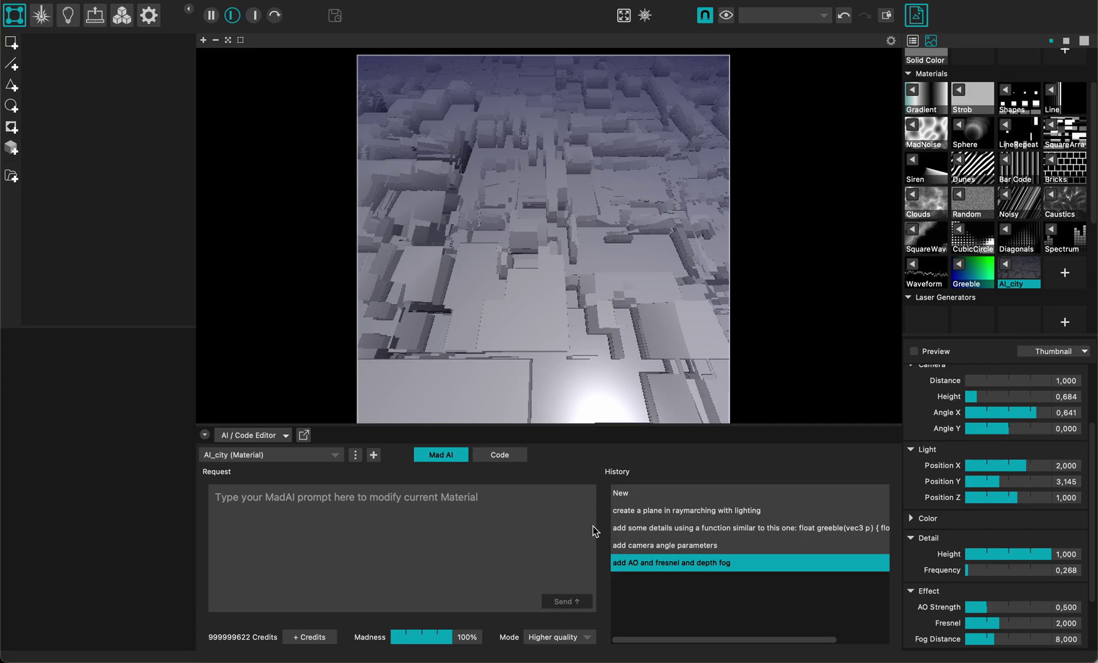
scroll(946, 586, "down", 3)
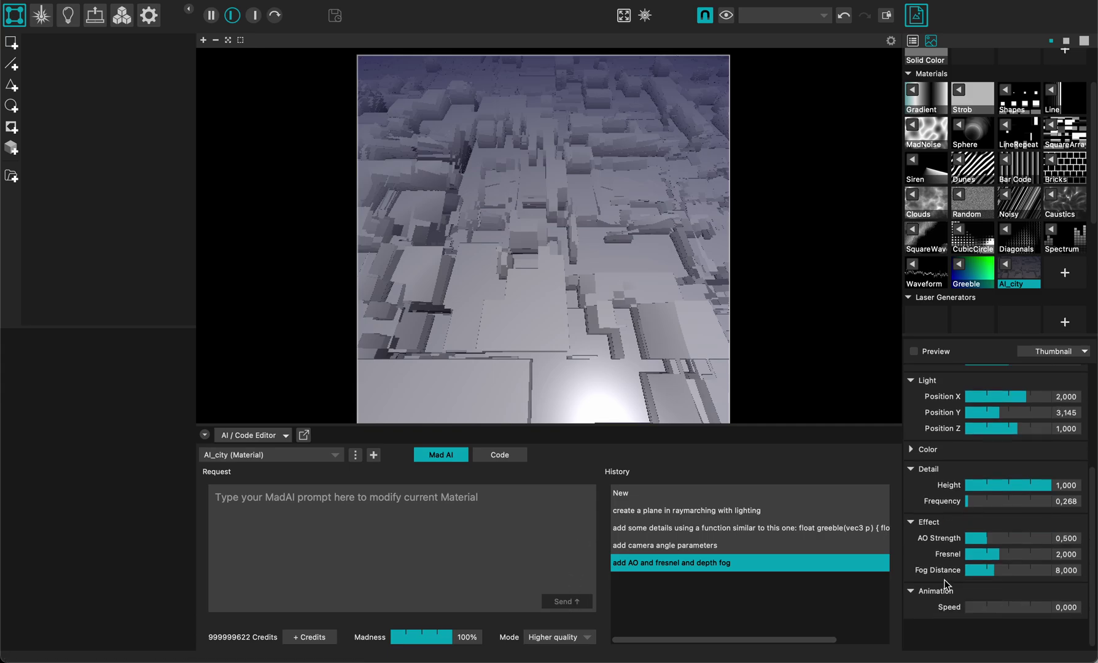
mouse_move(969, 548)
left_mouse_down()
mouse_move(980, 536)
mouse_move(1064, 534)
mouse_move(976, 549)
mouse_move(1000, 538)
mouse_move(1002, 557)
mouse_move(1069, 555)
mouse_move(944, 577)
mouse_move(1063, 554)
left_mouse_up()
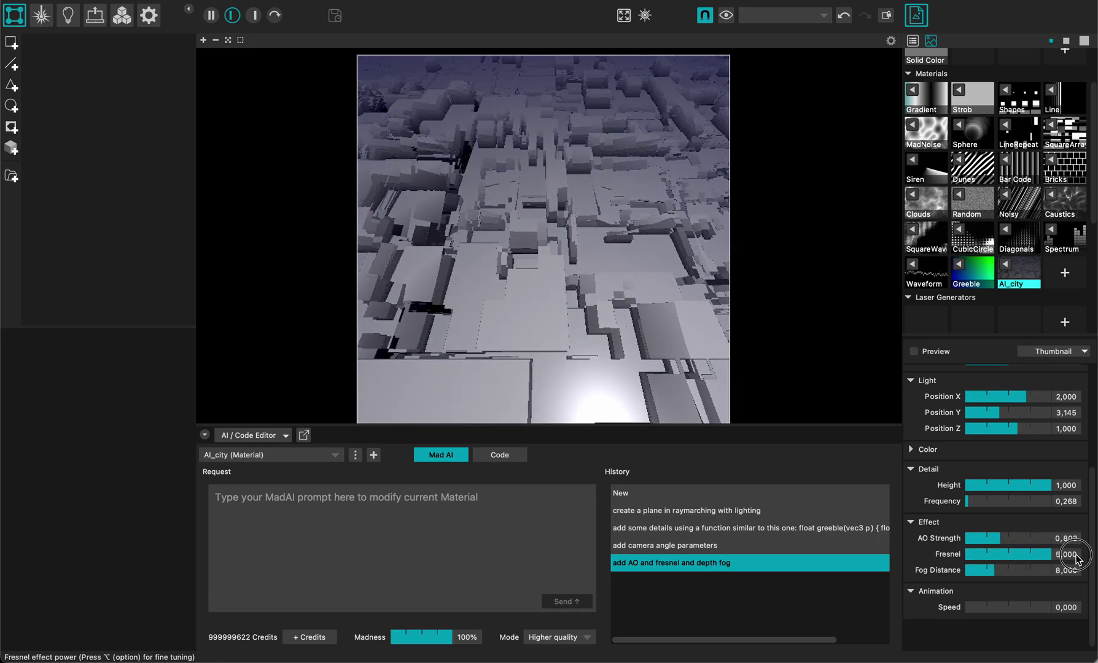
left_click_drag(995, 579, 974, 591)
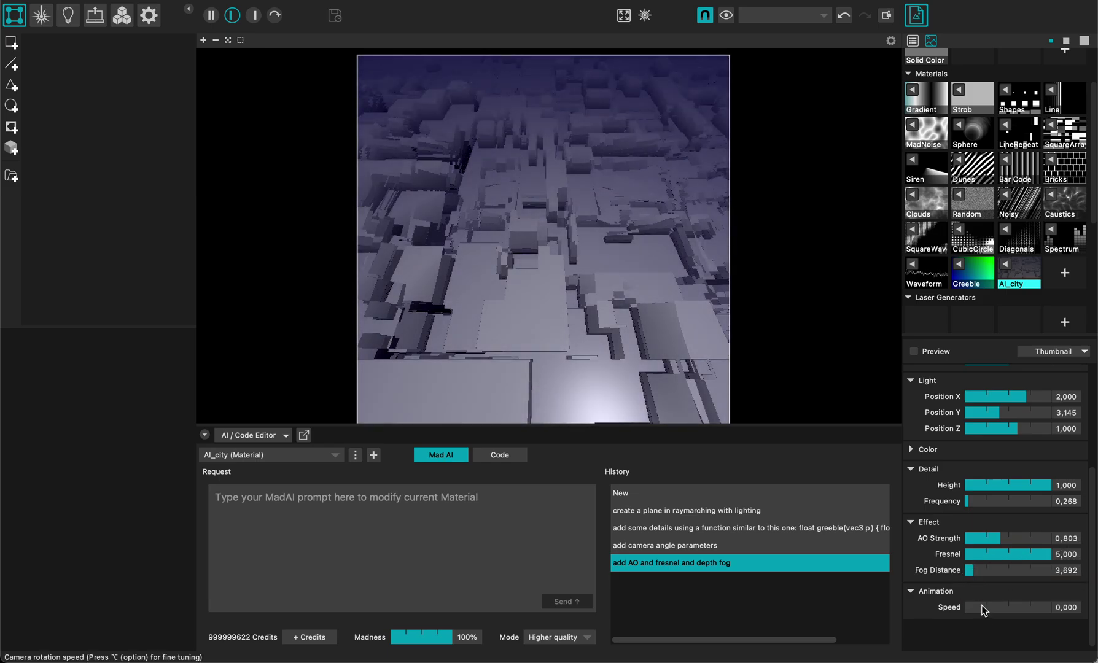
- Increase detail frequency, move the light's Z, and set camera height 0,342 and Y rotation
left_click_drag(970, 507, 973, 505)
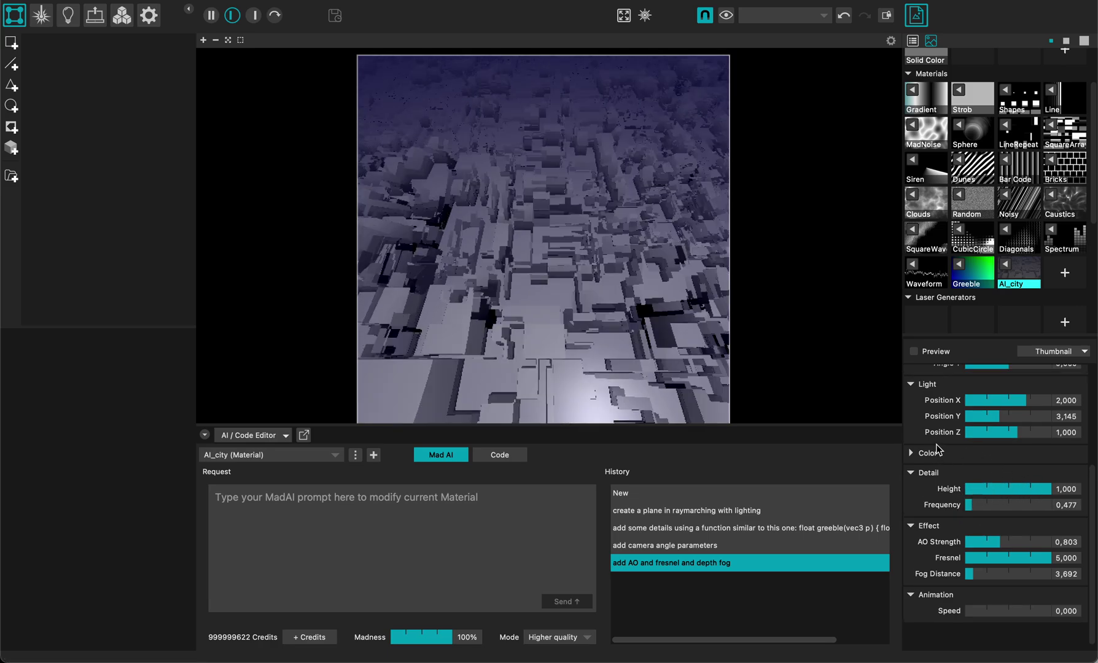
scroll(1025, 473, "up", 2)
left_click_drag(1013, 478, 1029, 456)
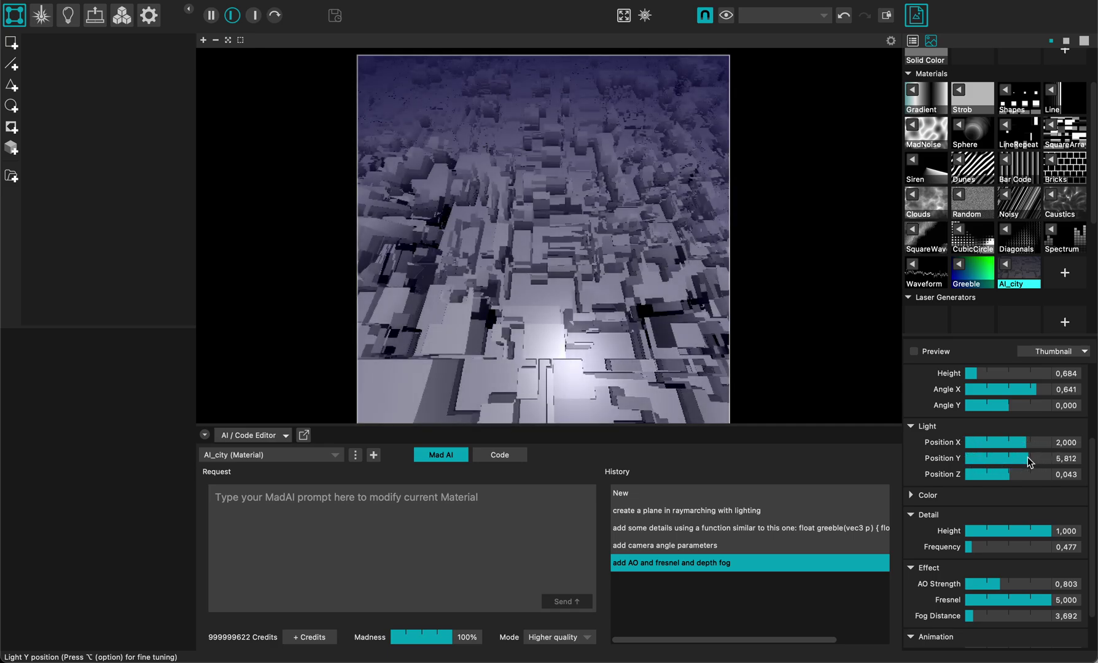
scroll(1029, 455, "up", 3)
mouse_move(978, 429)
left_mouse_down()
mouse_move(1004, 424)
mouse_move(966, 433)
mouse_move(967, 416)
left_mouse_up()
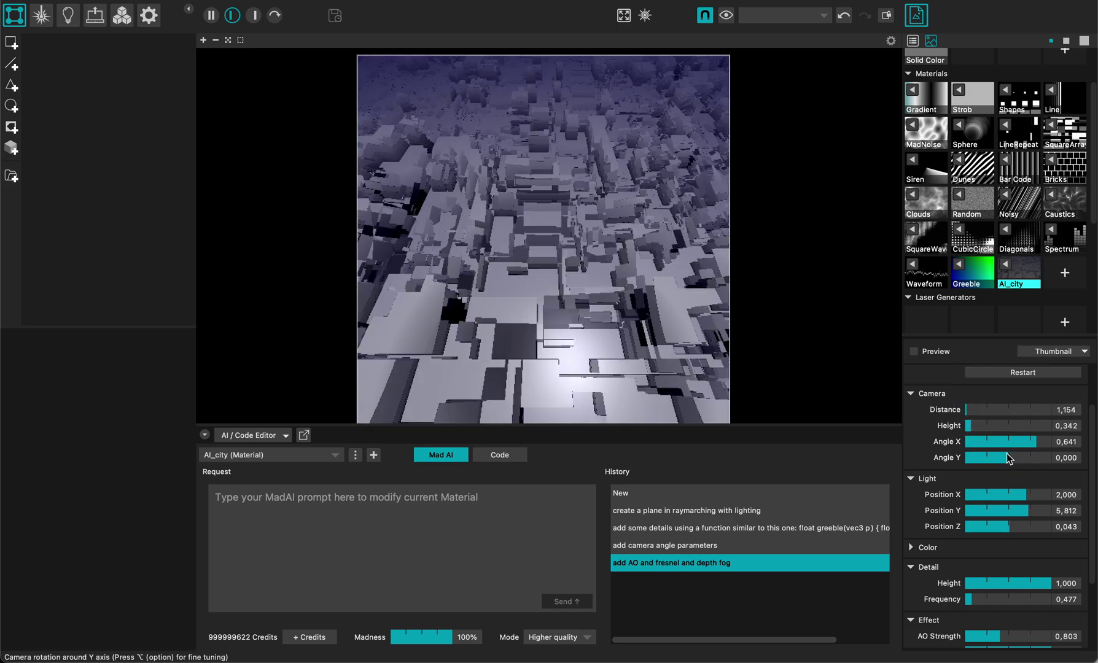
left_click_drag(1009, 457, 1032, 444)
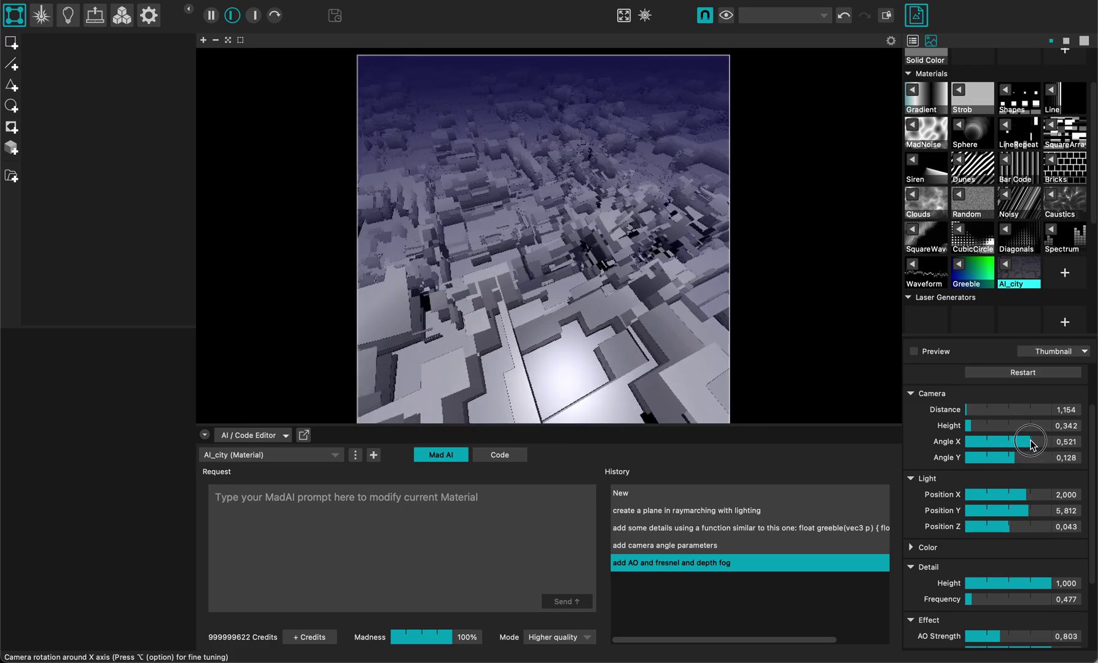
- Toggle the city render's full view and drag the splitter down for a taller preview
double_click(562, 203)
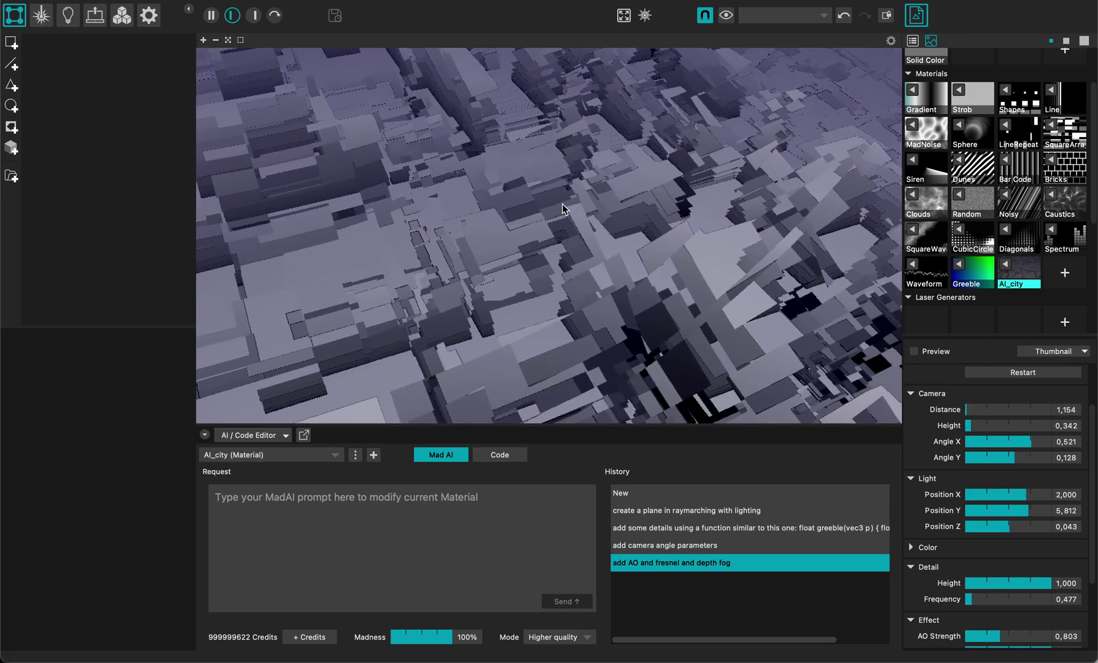
double_click(562, 206)
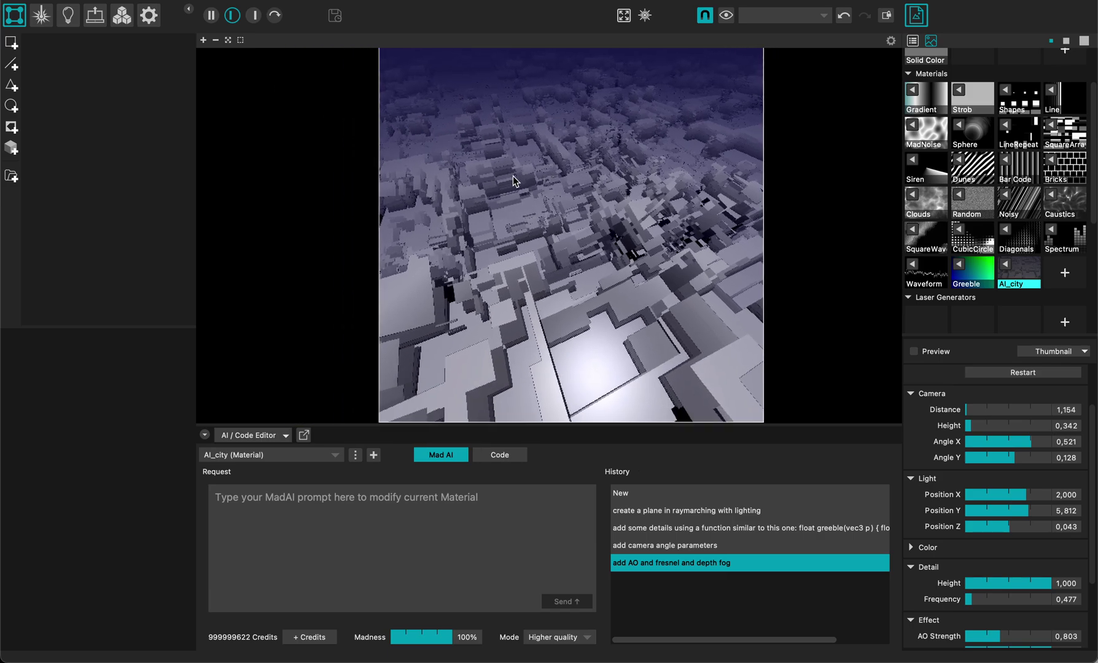
double_click(513, 176)
double_click(574, 256)
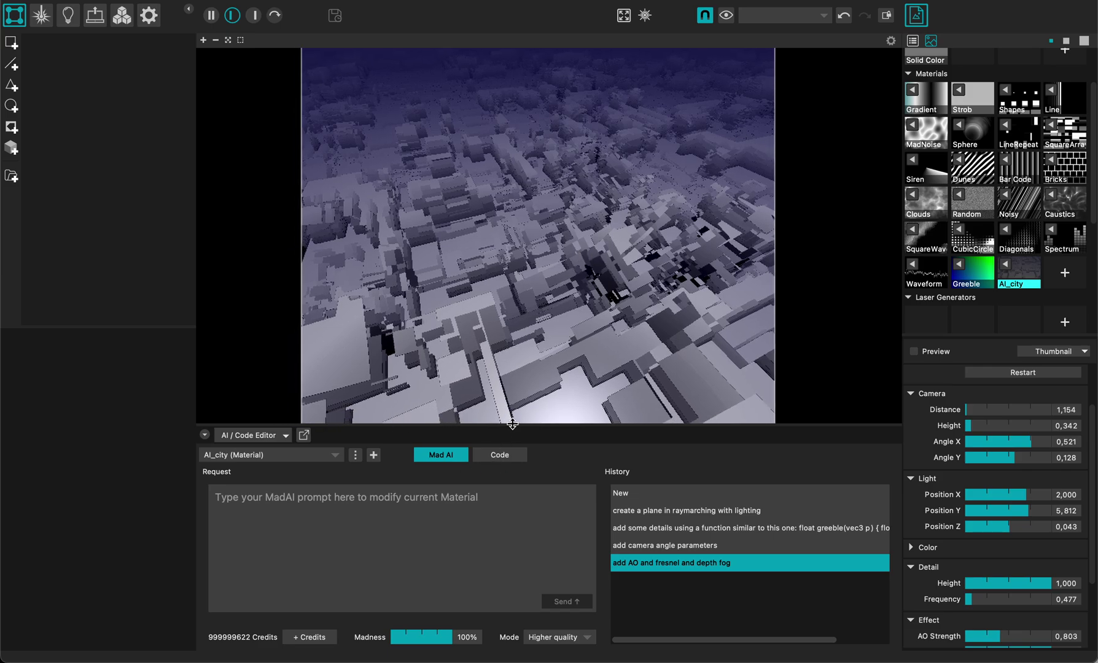
left_click_drag(504, 426, 505, 456)
left_click(314, 536)
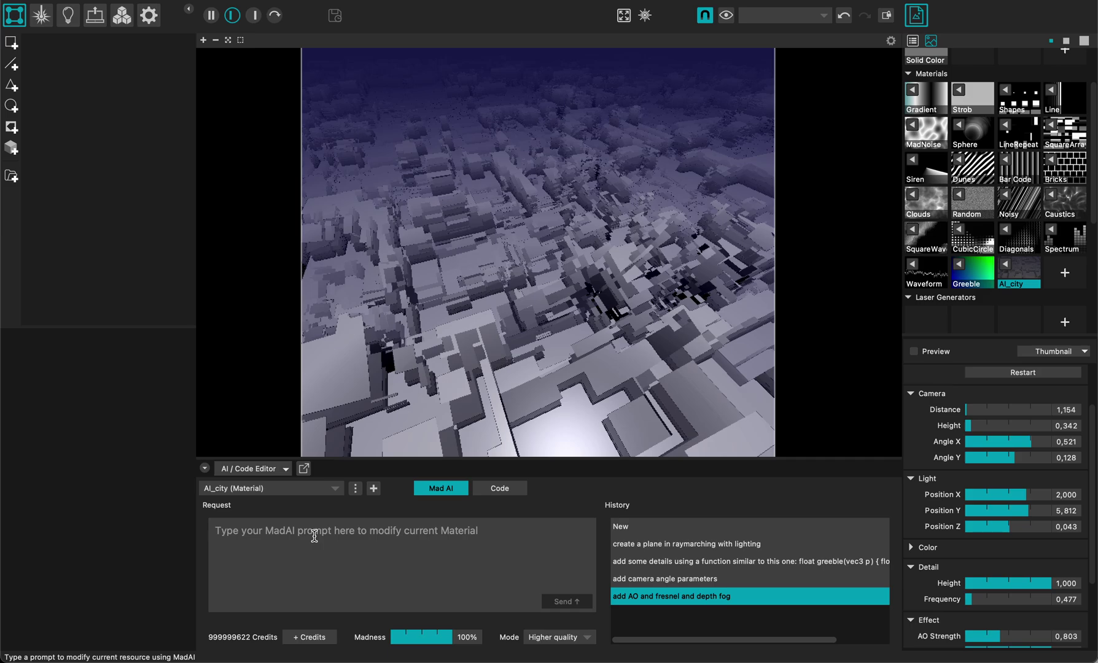
- Send MadAI the request 'add anti aliasing' for AI_city
type("add anti aliasing")
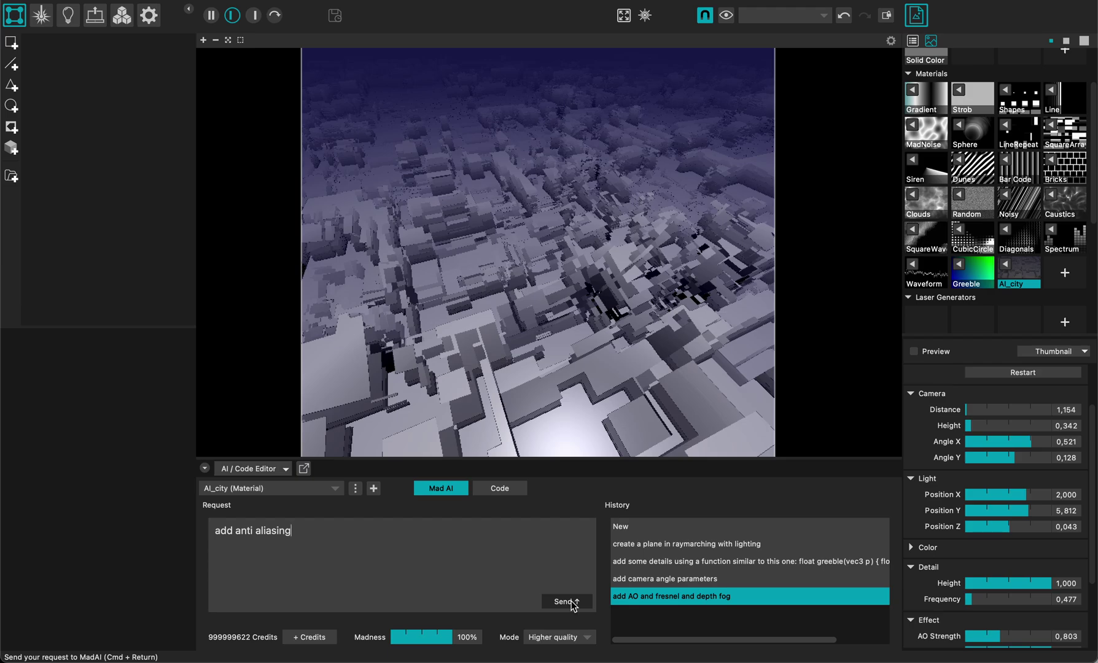
left_click(570, 602)
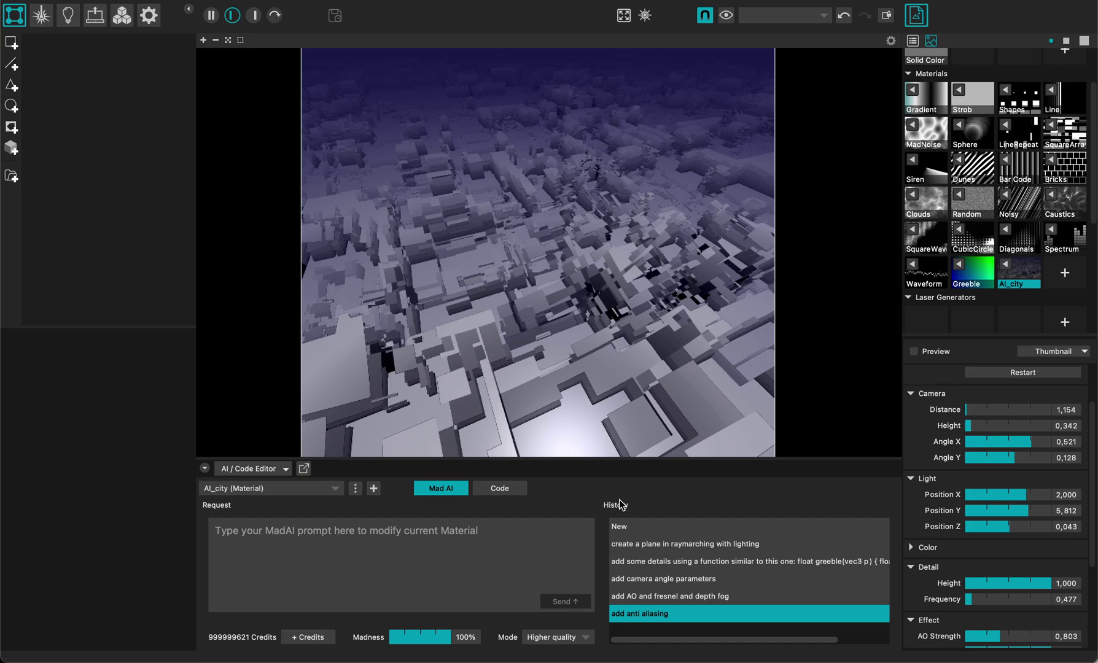
- Adjust the anti-aliasing quality, then bring Camera Distance down to its minimum of 1,000
scroll(930, 549, "down", 5)
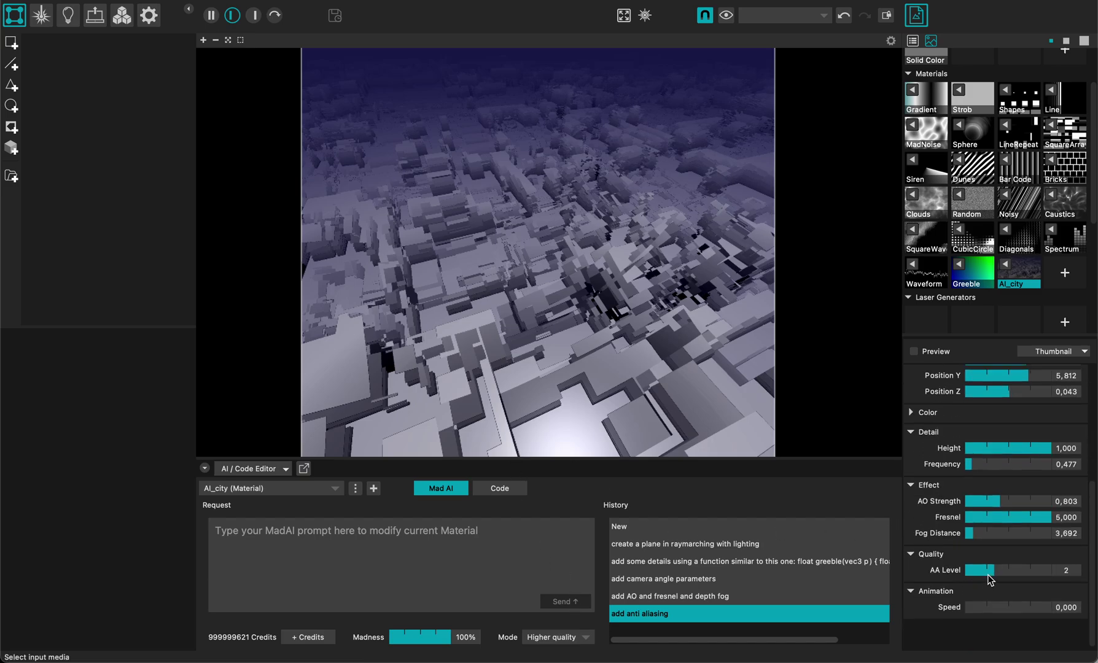
left_click_drag(989, 577, 1093, 568)
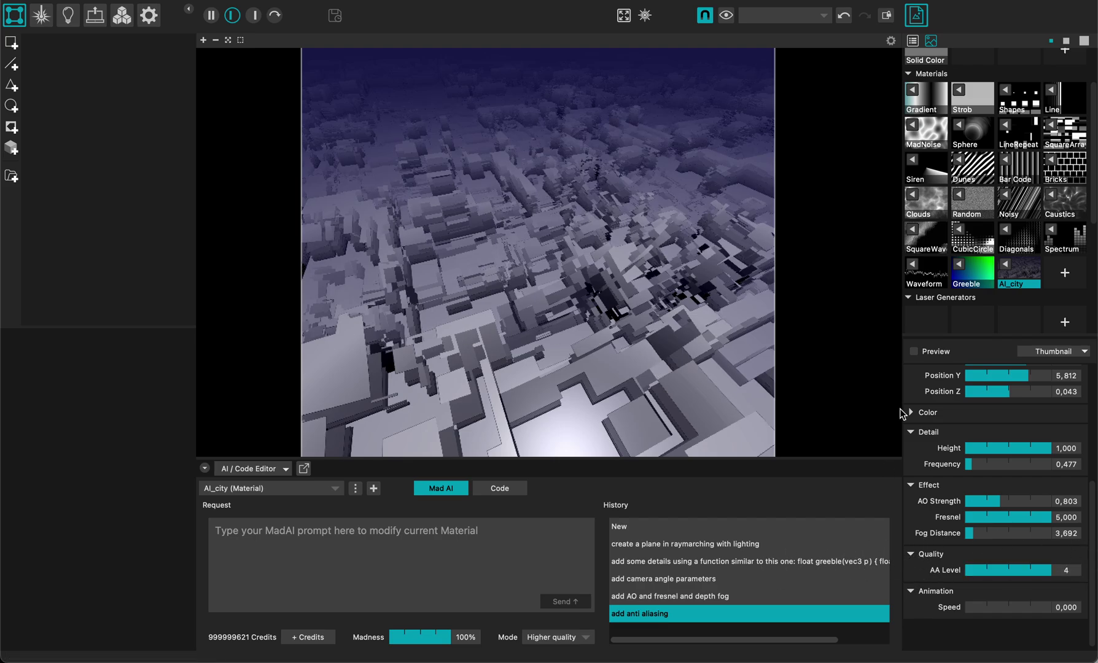
scroll(990, 437, "up", 5)
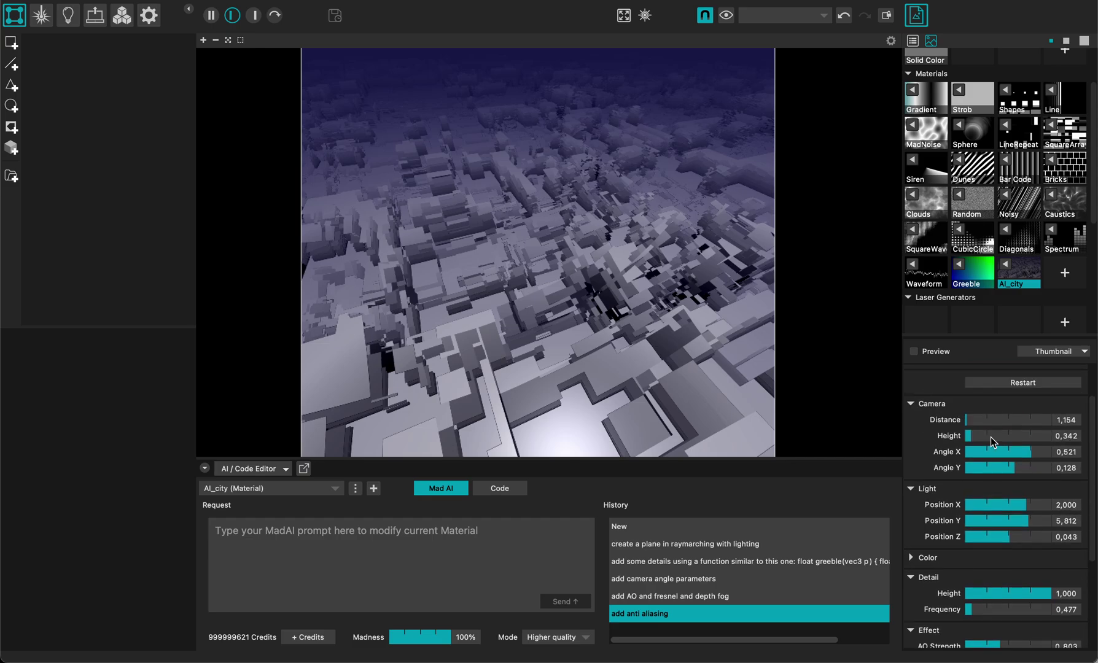
mouse_move(968, 422)
left_mouse_down()
mouse_move(991, 422)
mouse_move(950, 431)
left_mouse_up()
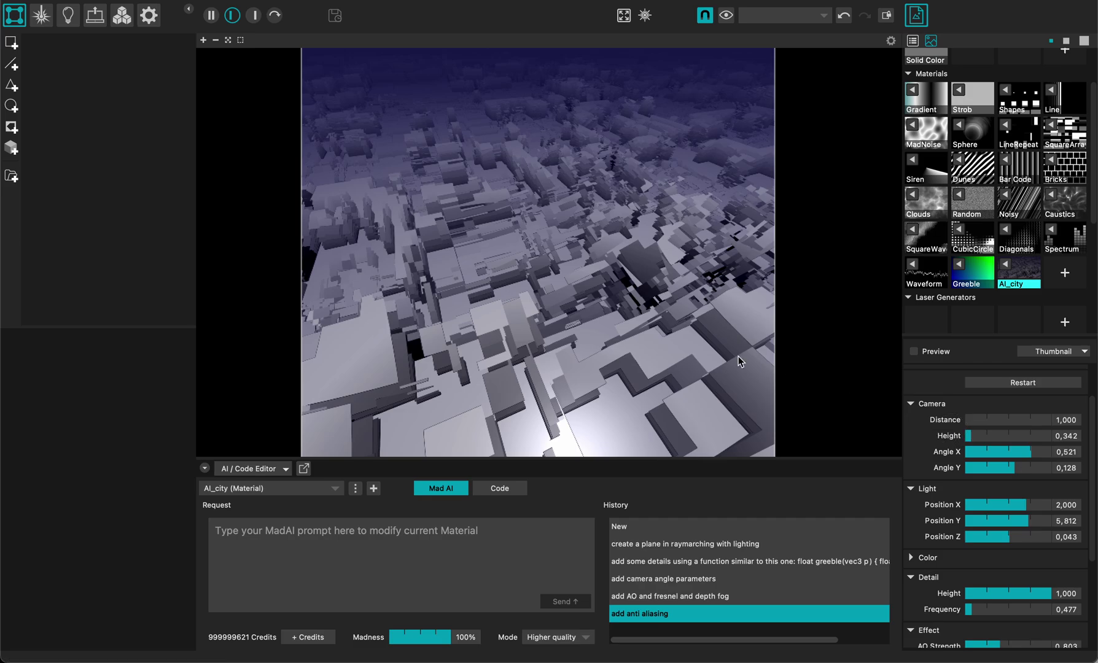
- Review the Detail, Effect, Quality and Animation parameters and make the editor area taller
scroll(997, 472, "down", 4)
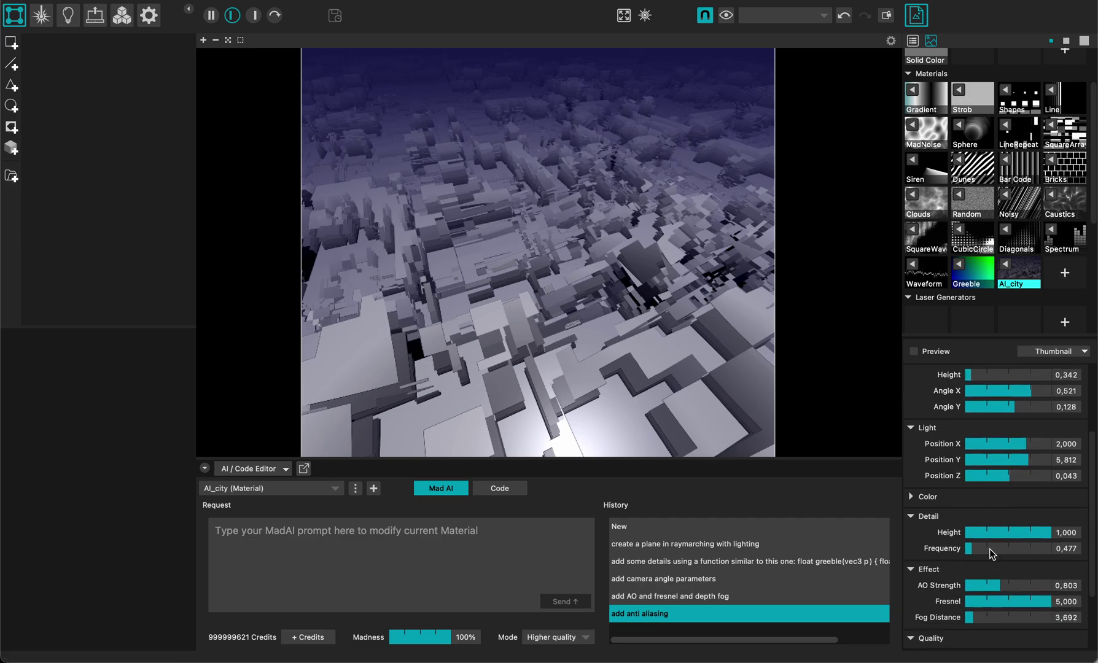
left_click_drag(1022, 483, 1060, 487)
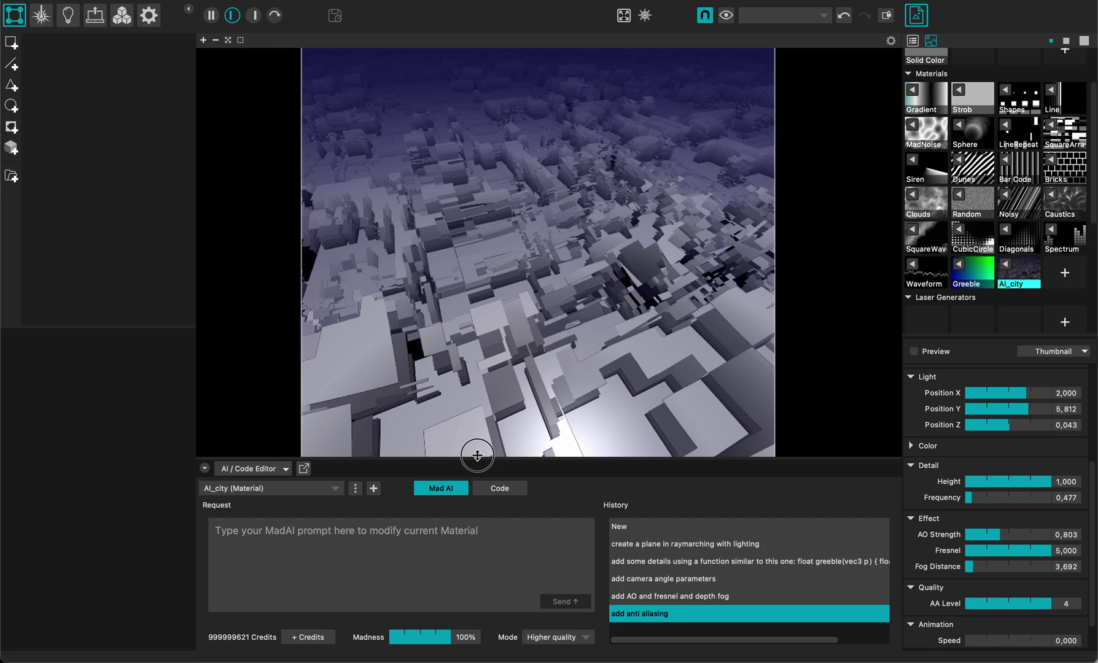
left_click_drag(478, 457, 478, 345)
- In the shader code, change line 17's Detail/Height MAX from 1.0 to 2.0 and rebuild
left_click(501, 376)
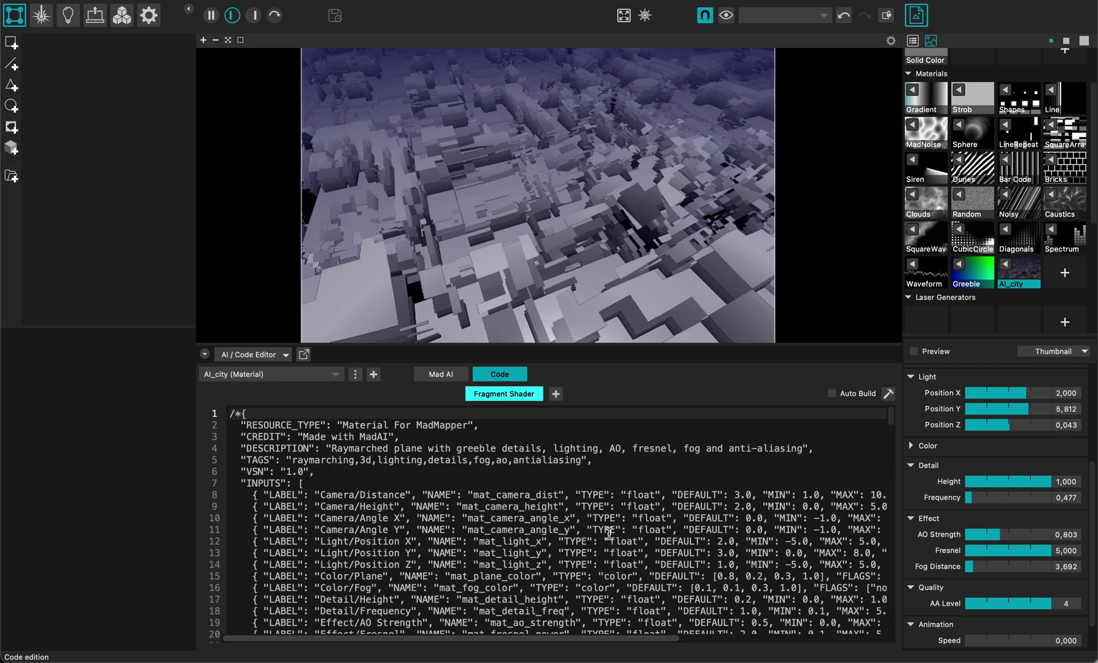
scroll(609, 532, "down", 3)
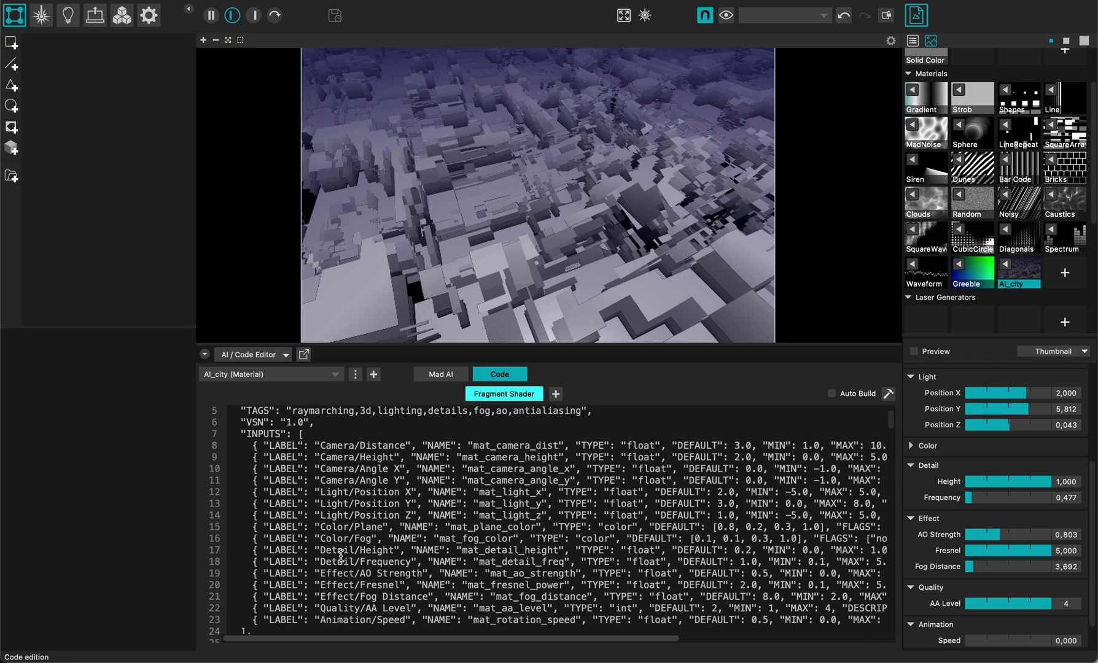
left_click(333, 549)
left_click_drag(306, 553, 405, 547)
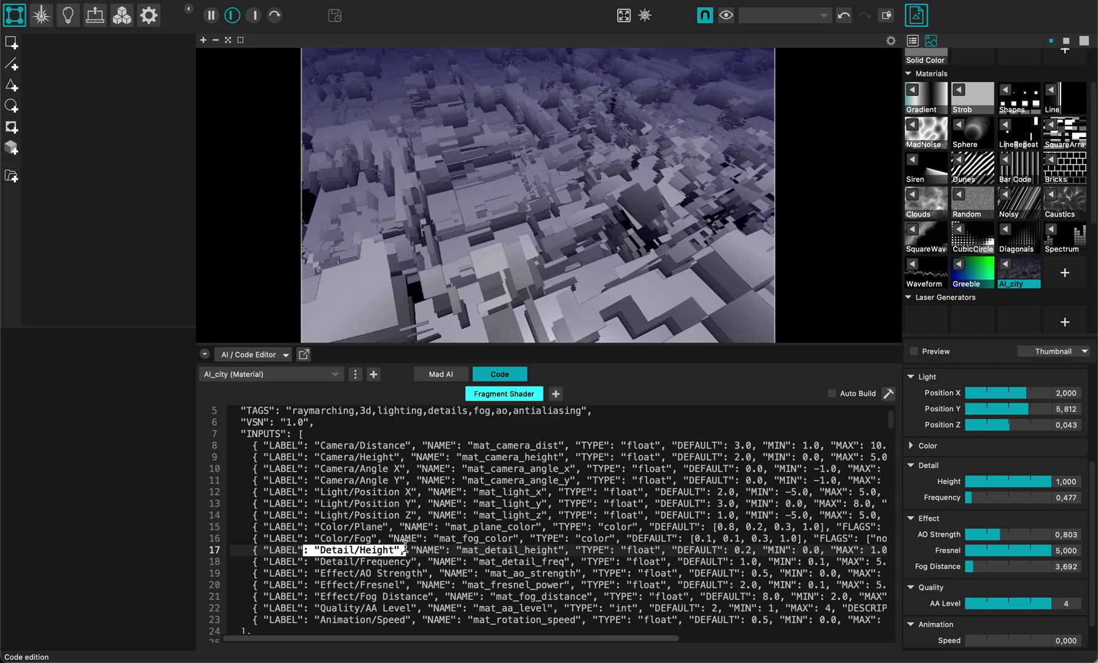
scroll(536, 561, "right", 5)
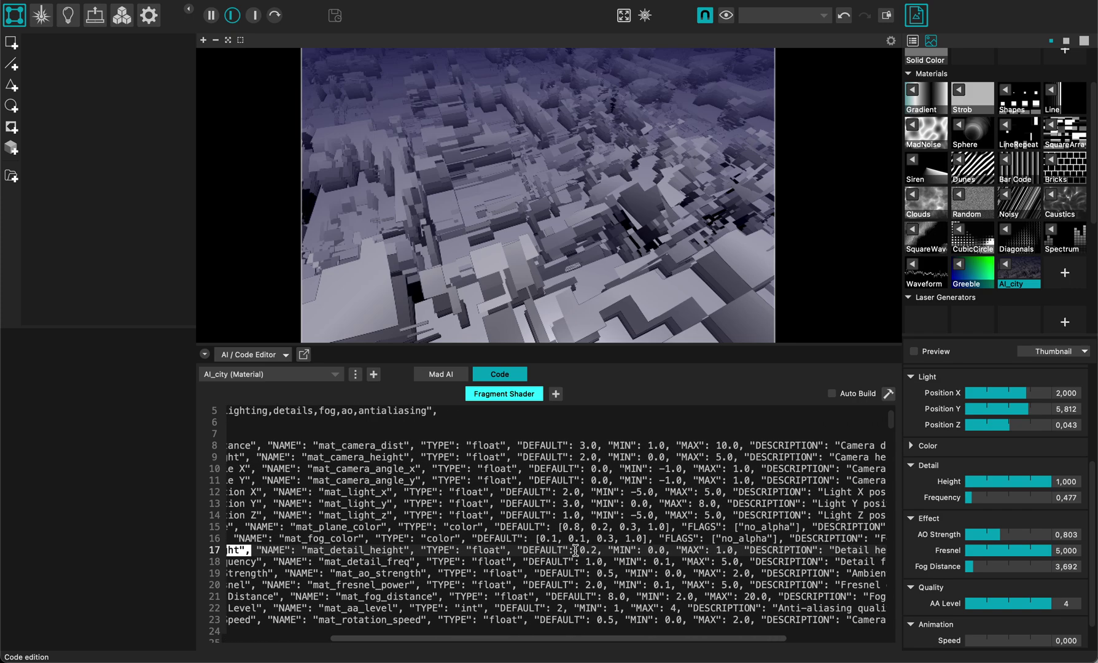
scroll(665, 555, "right", 2)
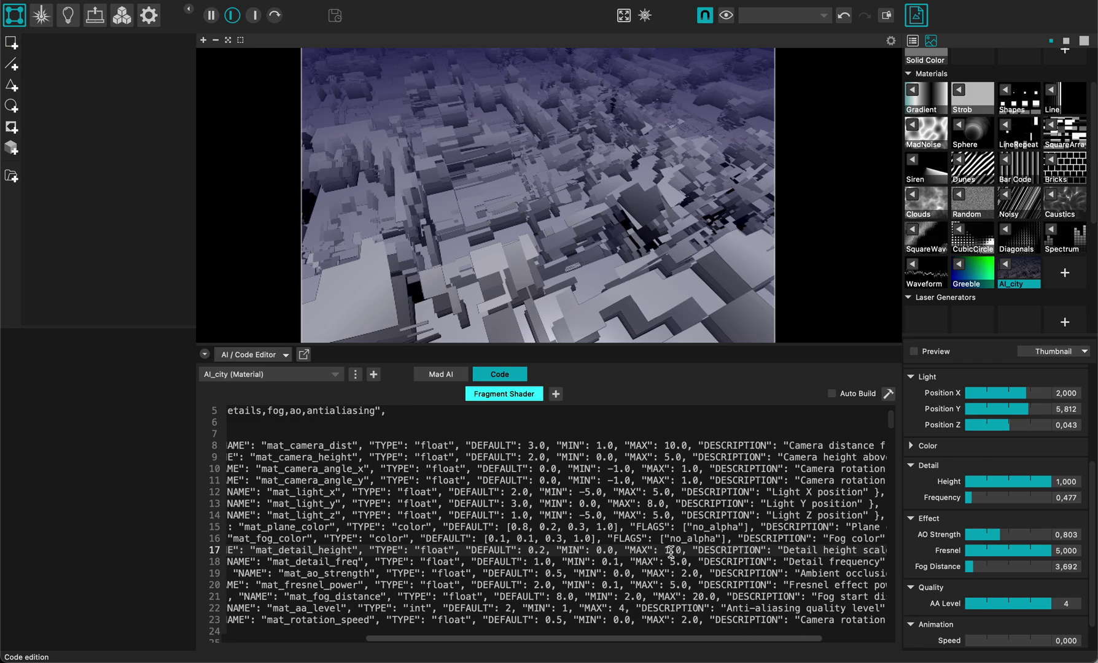
left_click(670, 550)
key("BackSpace")
type("2")
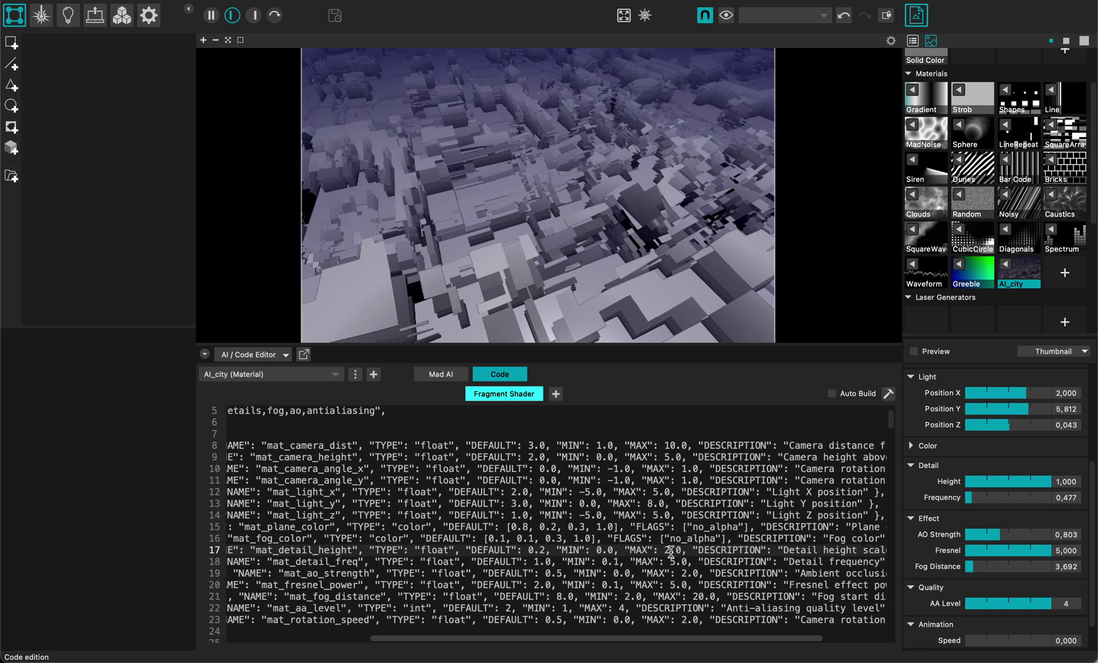
left_click(888, 394)
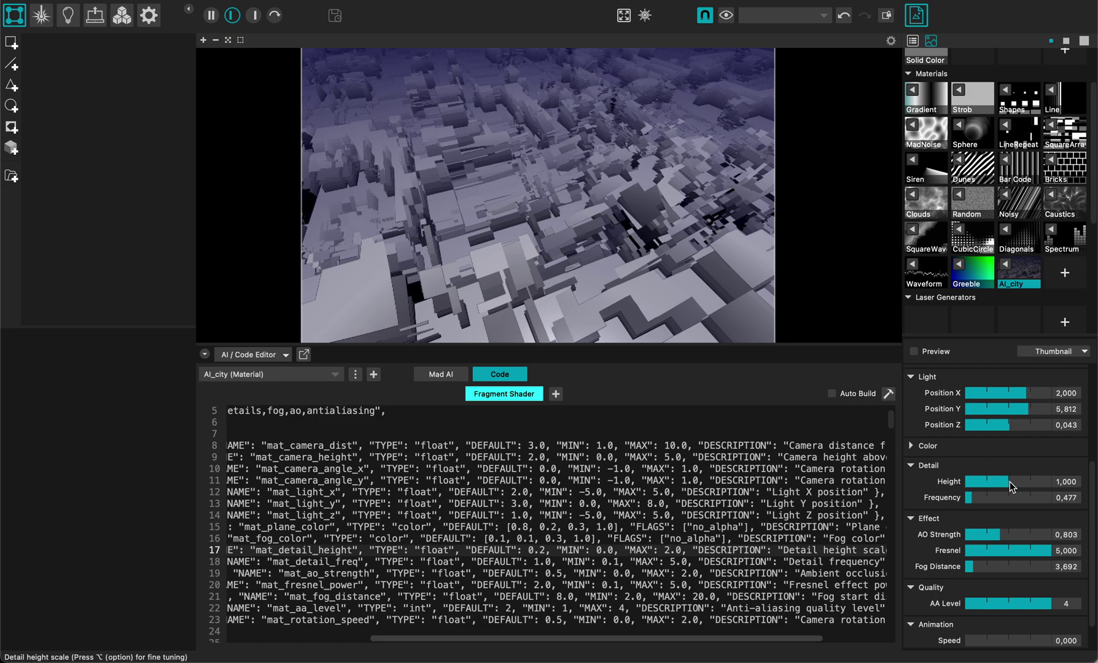
- Set Detail Height to about 0.547 and lower camera Height to 0.256, with a larger preview
left_click_drag(1009, 481, 1050, 480)
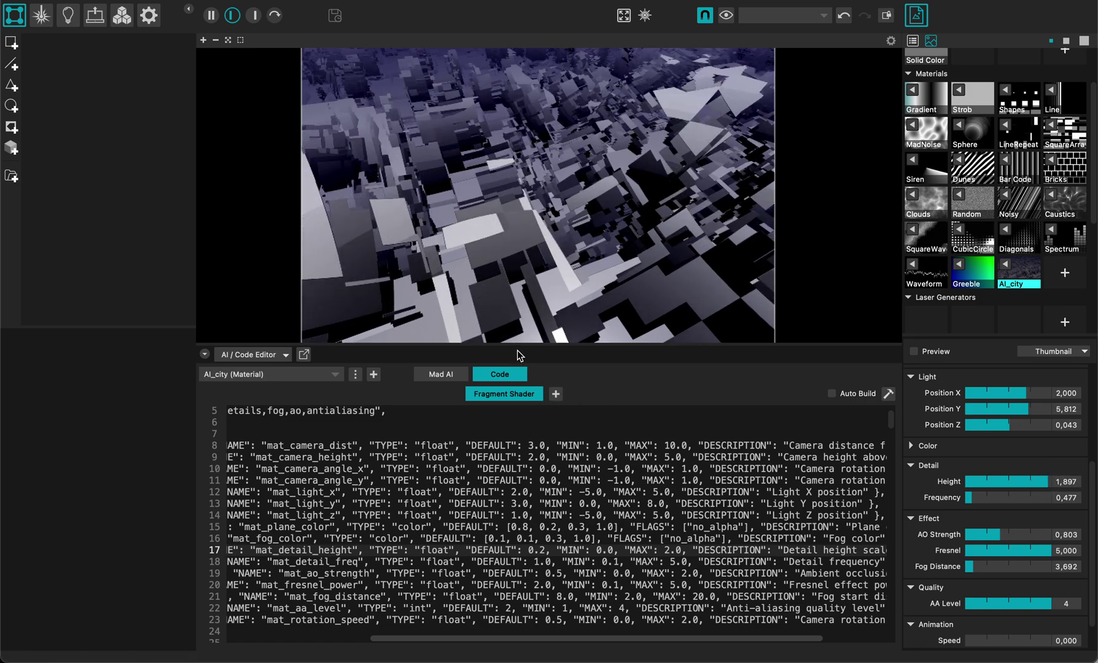
left_click_drag(511, 345, 554, 508)
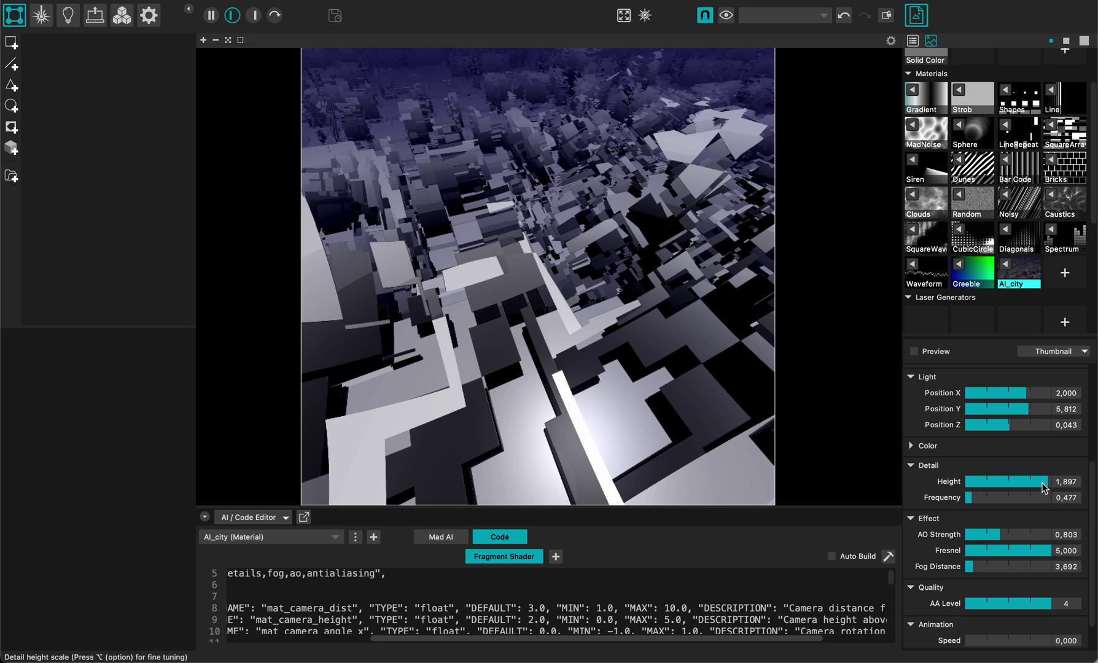
left_click_drag(1048, 481, 990, 483)
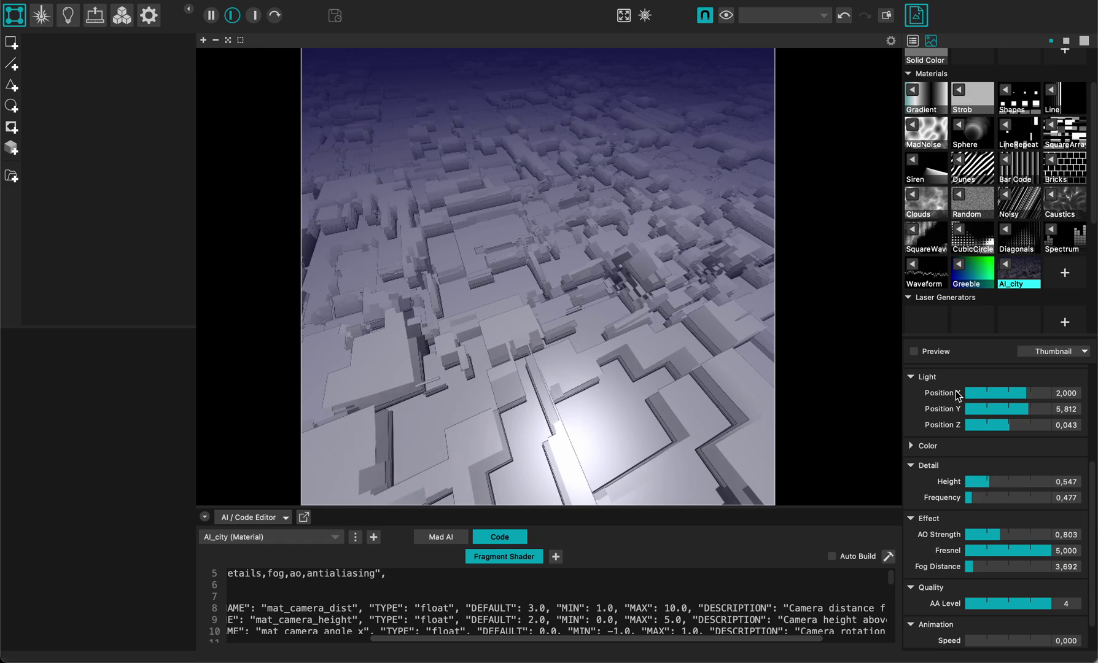
scroll(935, 412, "up", 3)
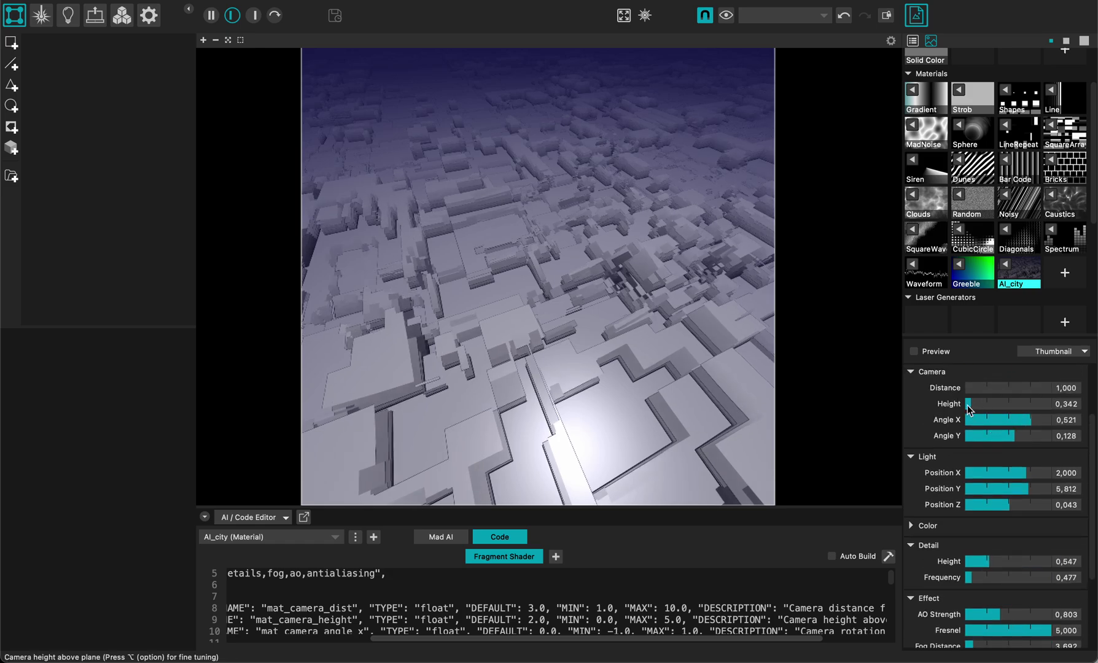
left_click_drag(969, 404, 939, 389)
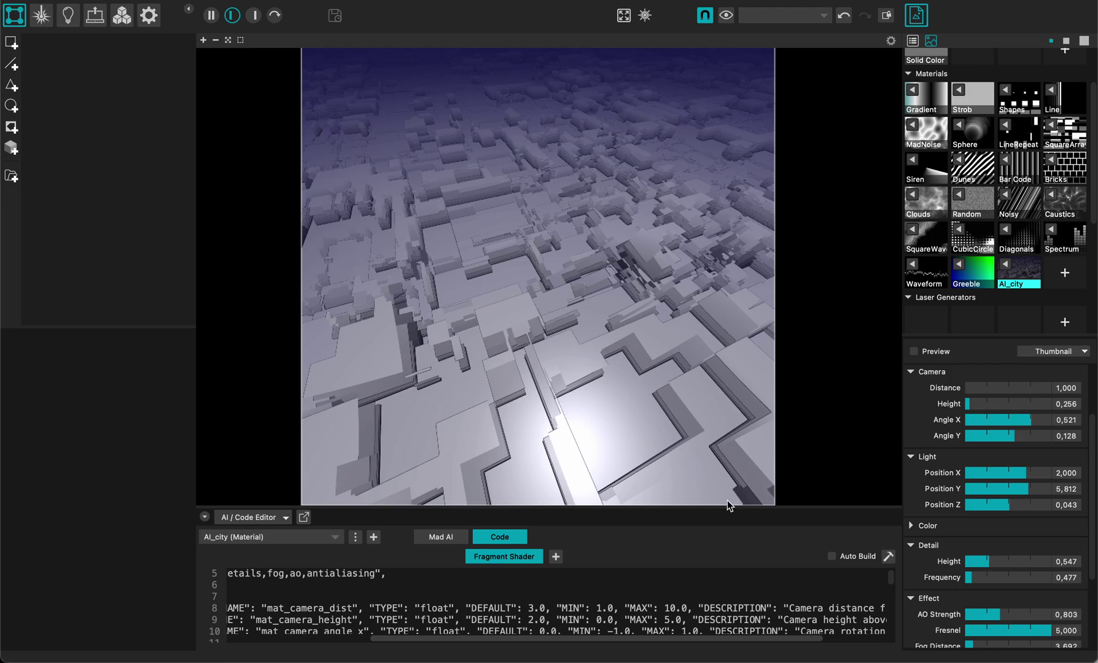
- Change the Camera/Distance minimum on line 8 of the shader code from 1.0 to 0.1
left_click_drag(646, 506, 650, 375)
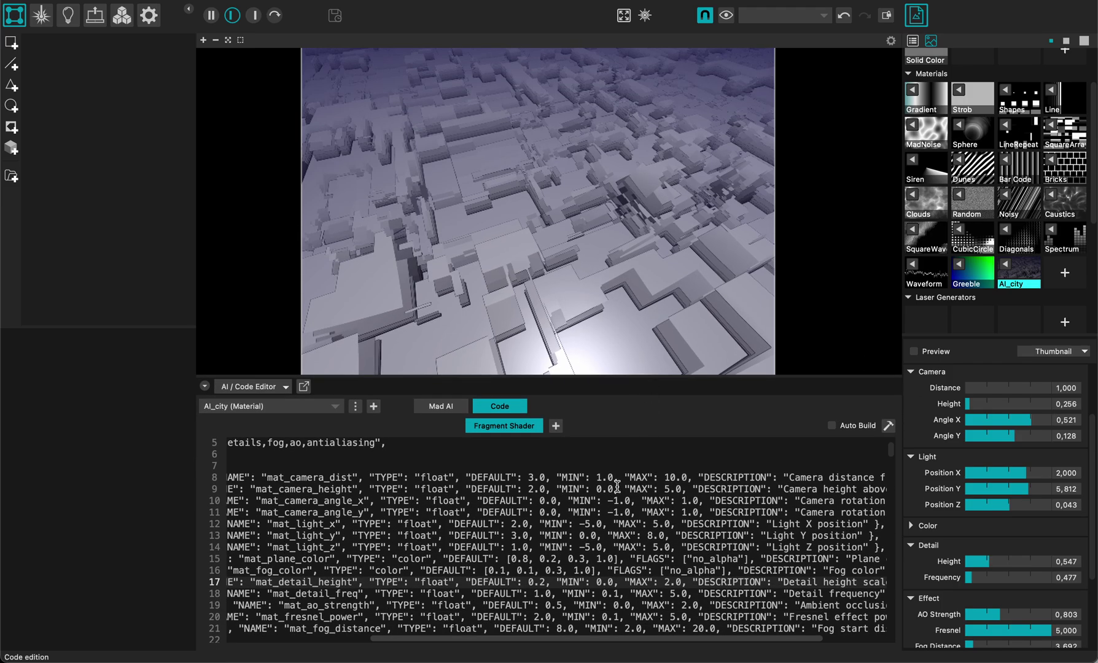
scroll(723, 495, "right", 3)
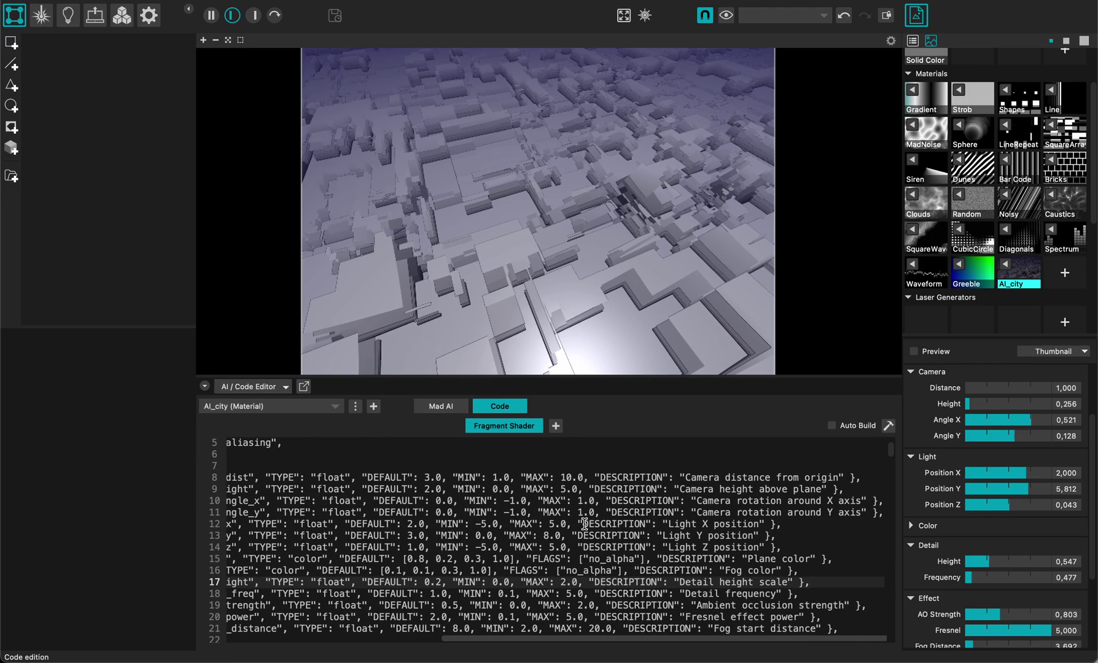
scroll(755, 483, "left", 5)
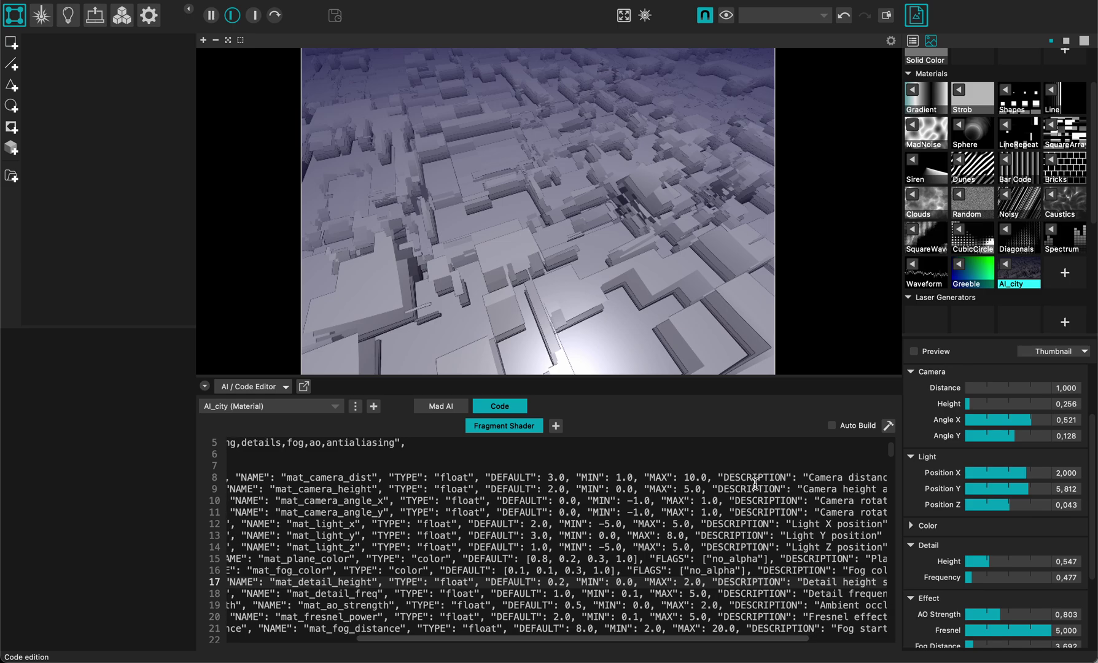
left_click(622, 478)
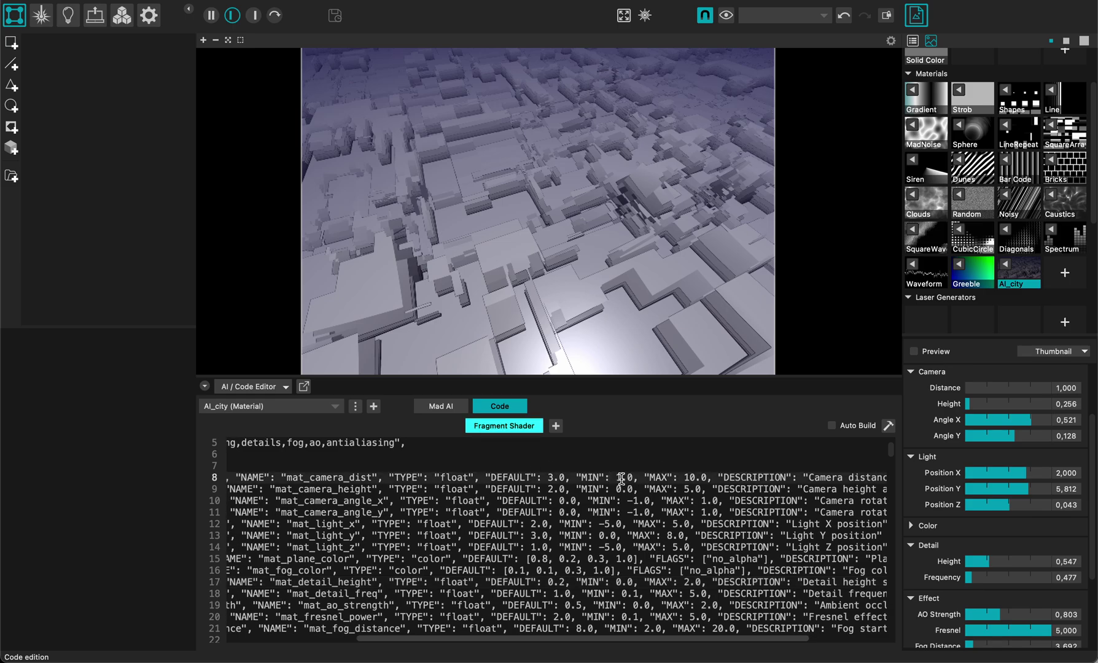
key("BackSpace")
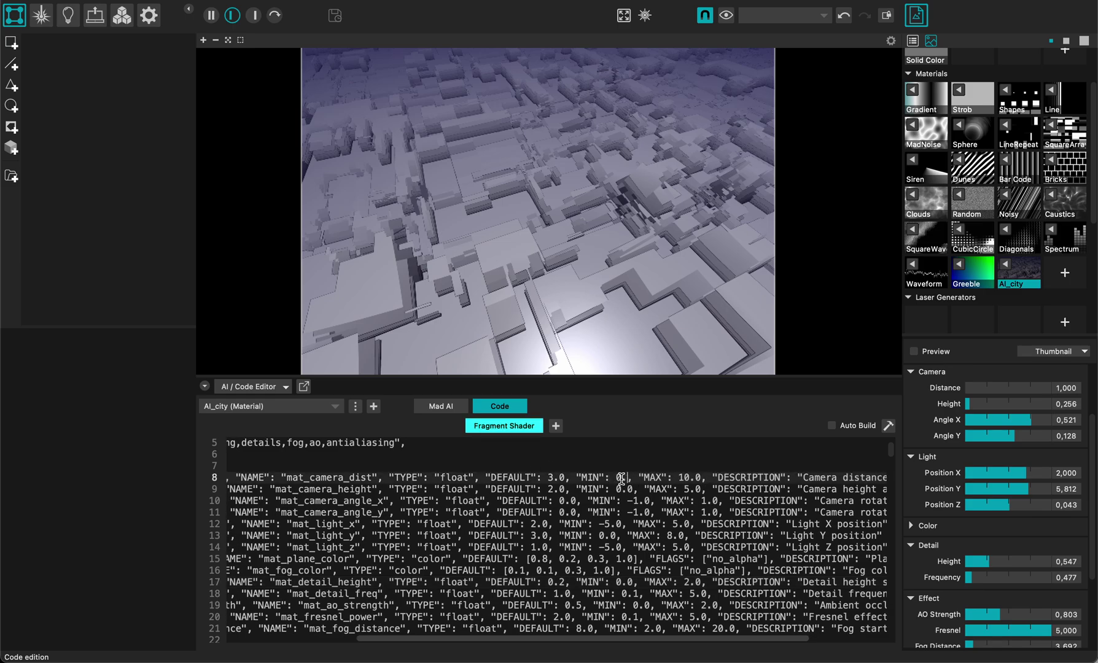
type("1")
- Rebuild the shader and bring Camera Distance down to 0.692, enlarging the preview
left_click(888, 426)
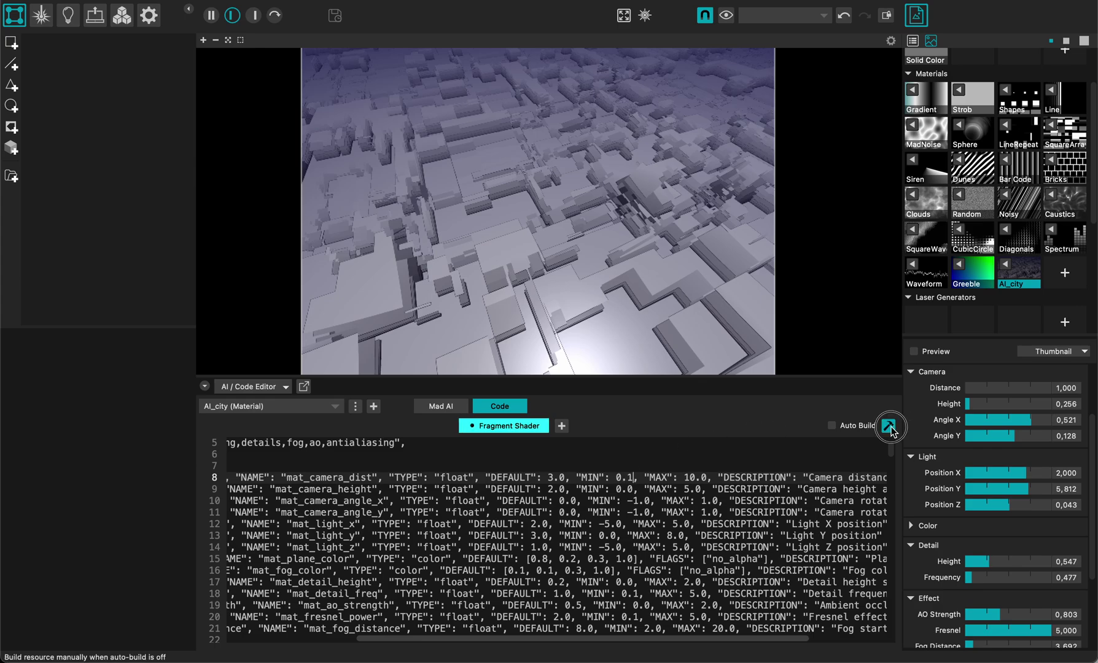
left_click_drag(973, 391, 972, 390)
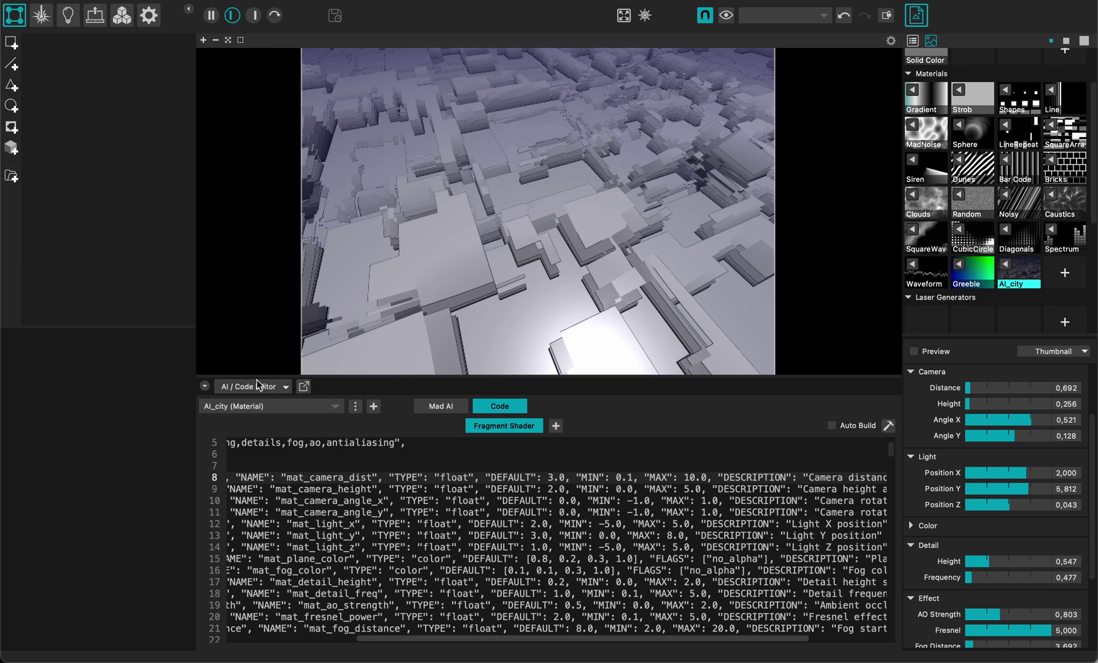
left_click_drag(265, 375, 286, 472)
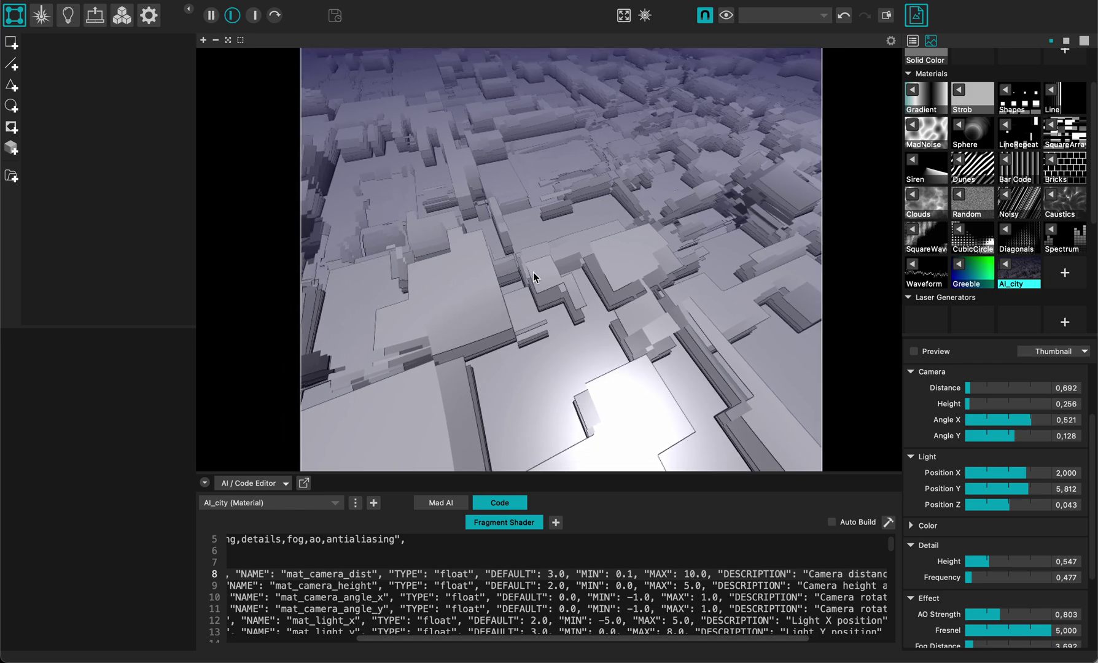
- In the Mad AI history, preview the 'add anti aliasing' version, then return to 'Manual edition'
left_click(436, 501)
left_click_drag(507, 472, 510, 410)
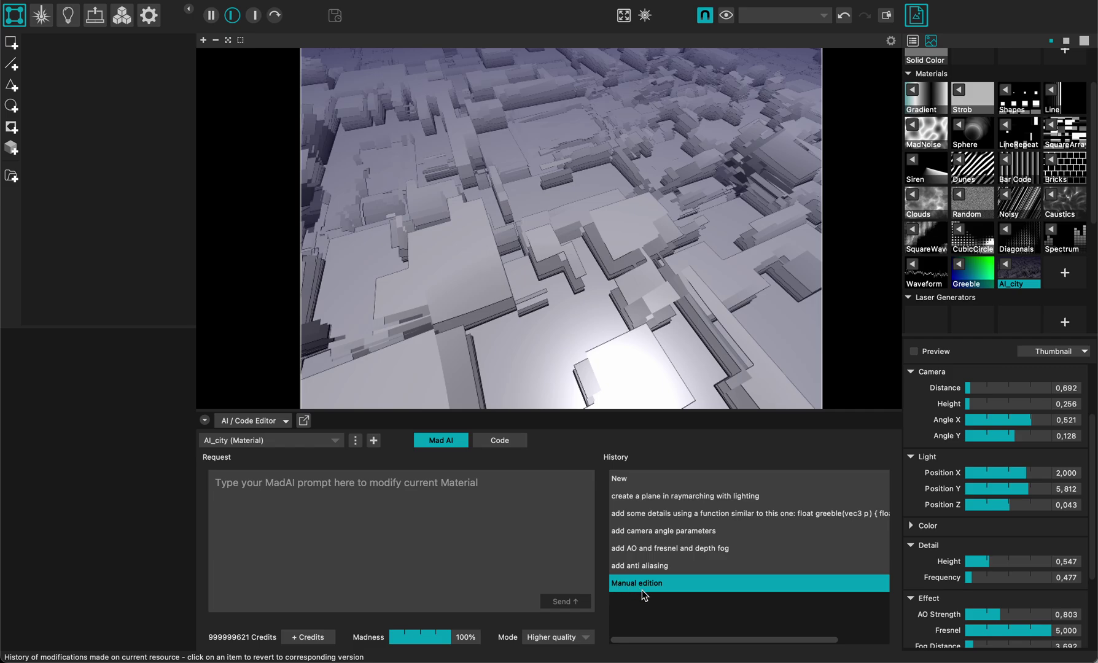
left_click(630, 564)
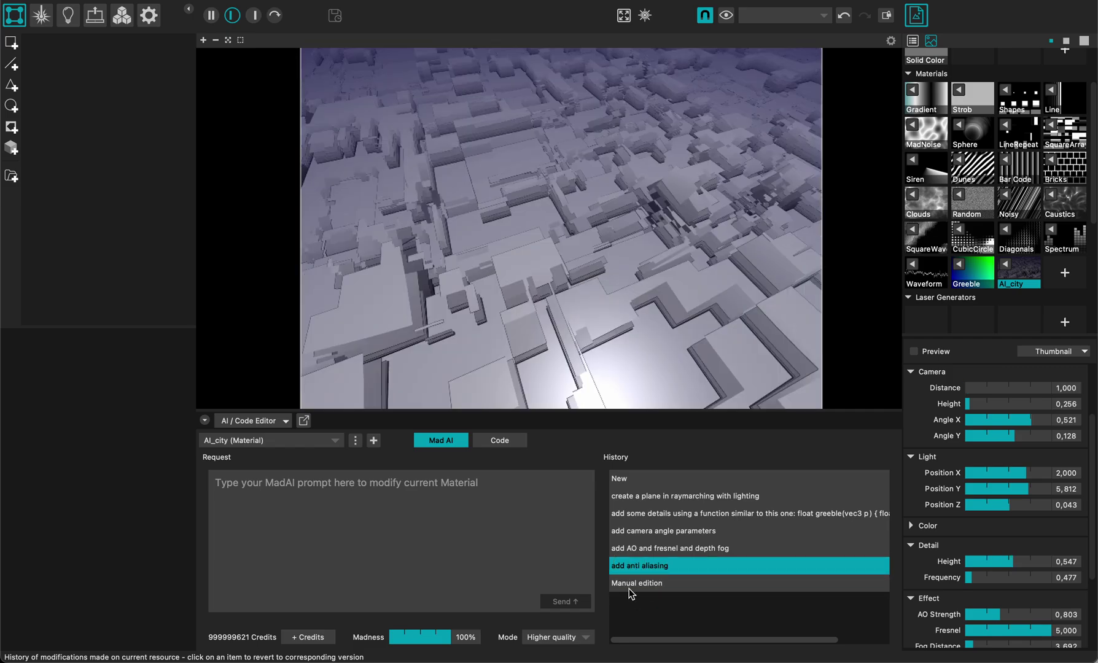
left_click(631, 585)
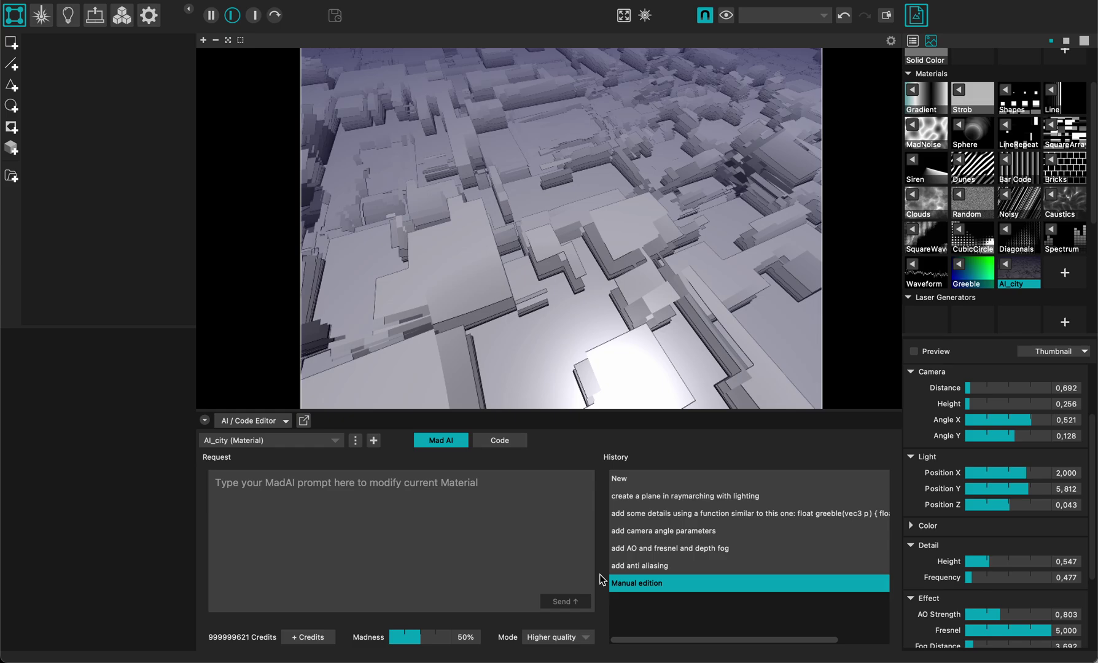